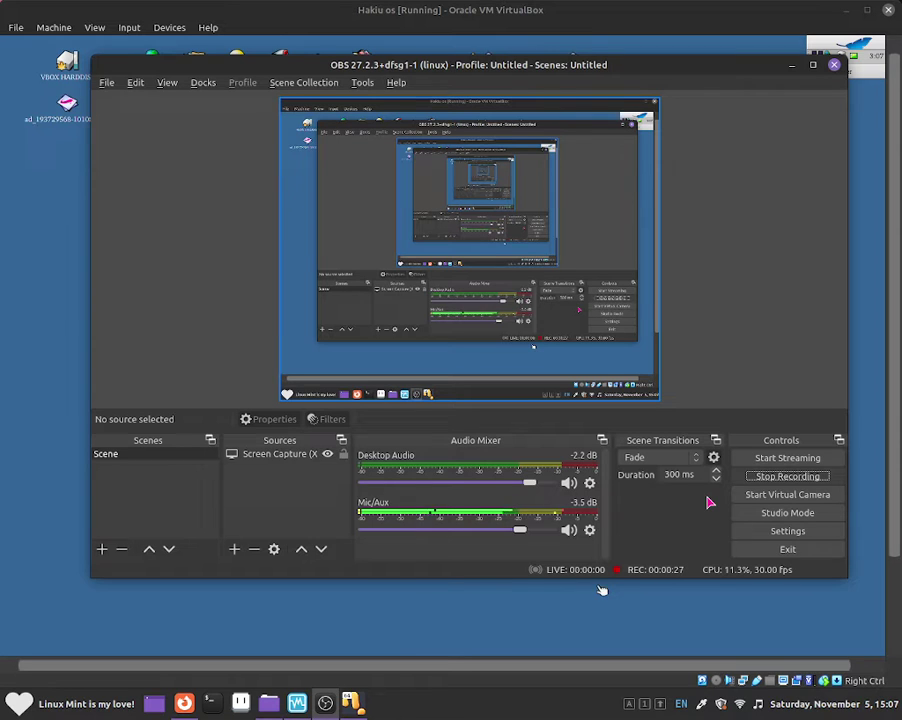
- Switch the Haiku virtual machine window to full-screen mode and accept the mode change
{"action": "left_click", "coordinate": [455, 10]}
{"action": "left_click", "coordinate": [94, 27]}
{"action": "left_click", "coordinate": [115, 42]}
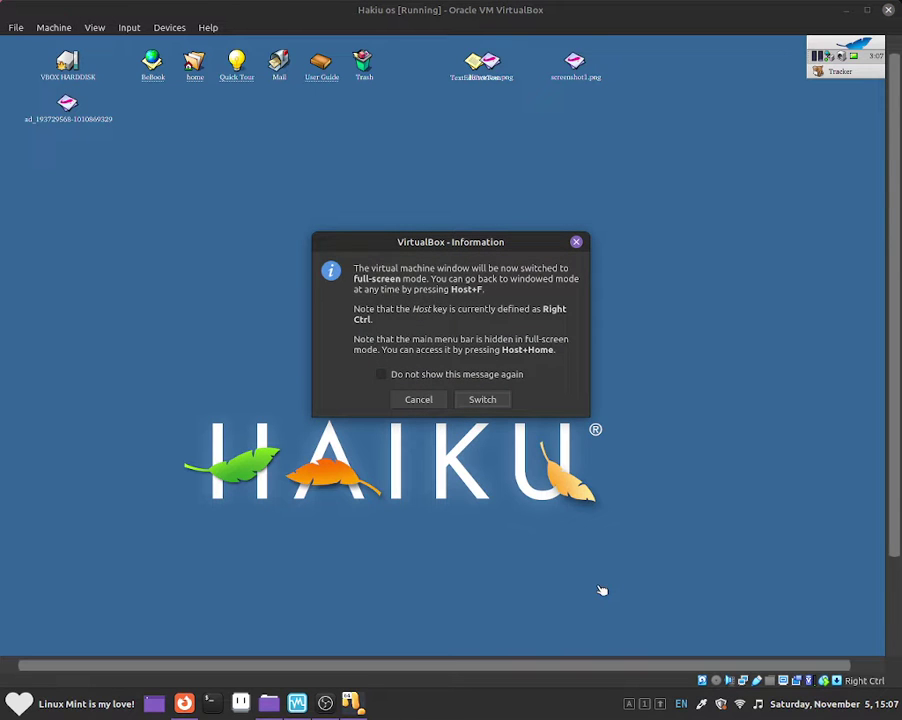
{"action": "left_click", "coordinate": [481, 398]}
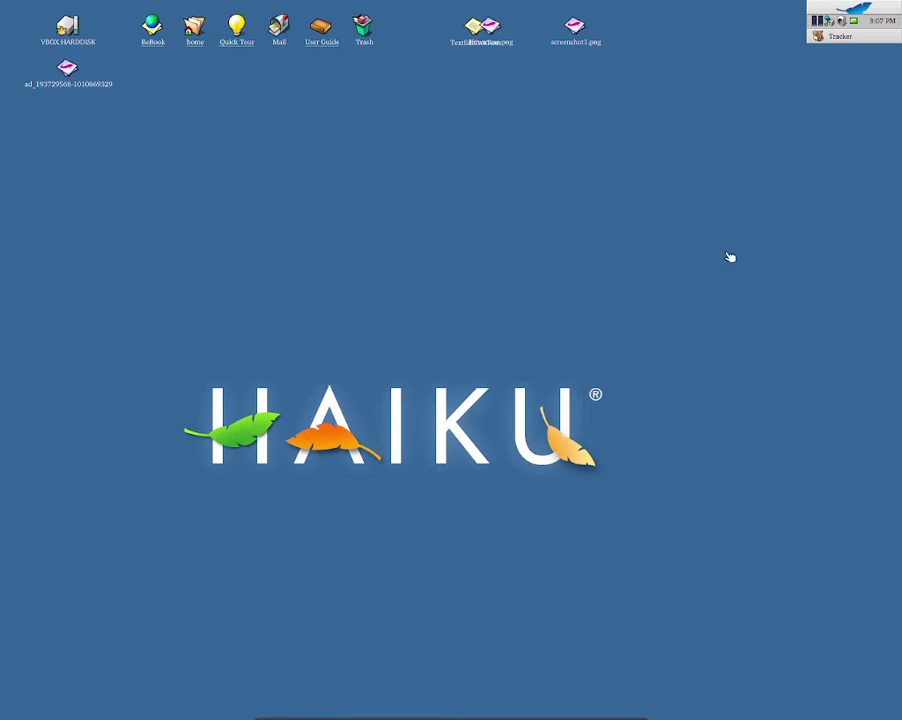
- Search HaikuDepot for "theme man", install the Theme Manager package, and close HaikuDepot
{"action": "left_click", "coordinate": [875, 10]}
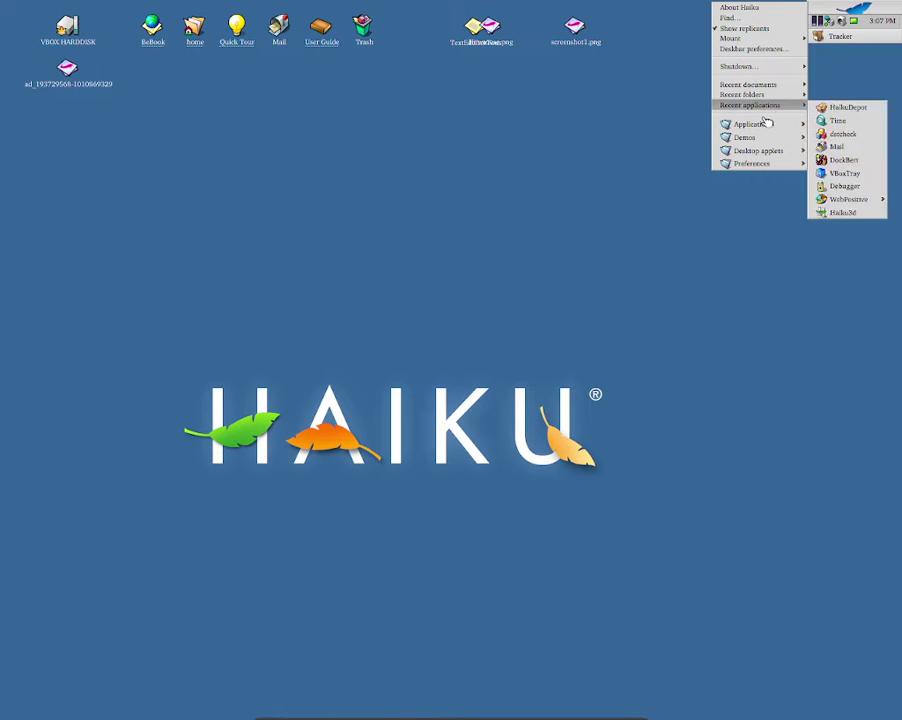
{"action": "mouse_move", "coordinate": [766, 125]}
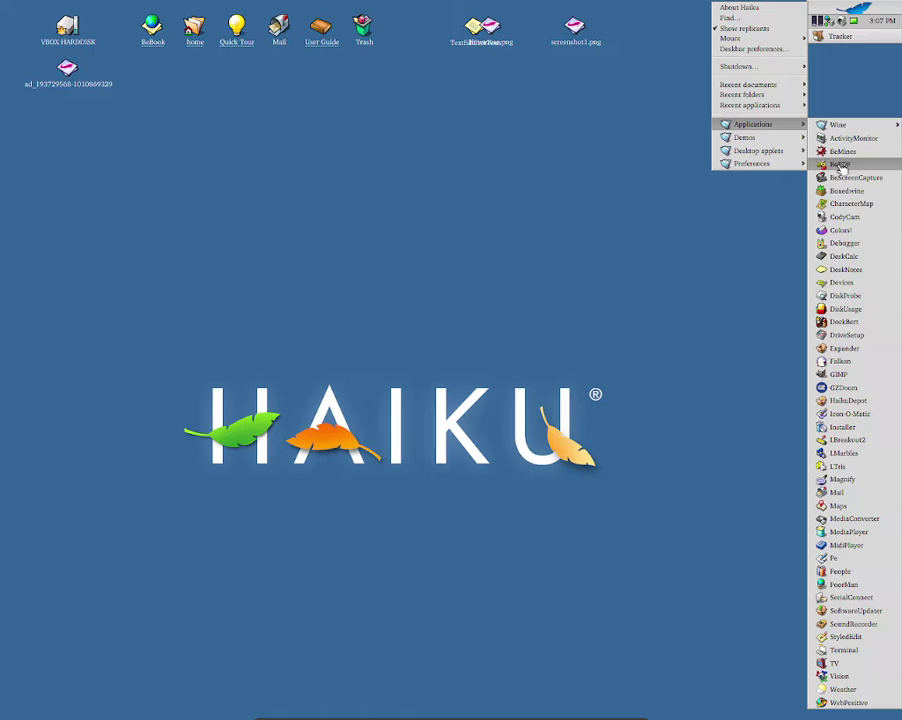
{"action": "left_click", "coordinate": [848, 401]}
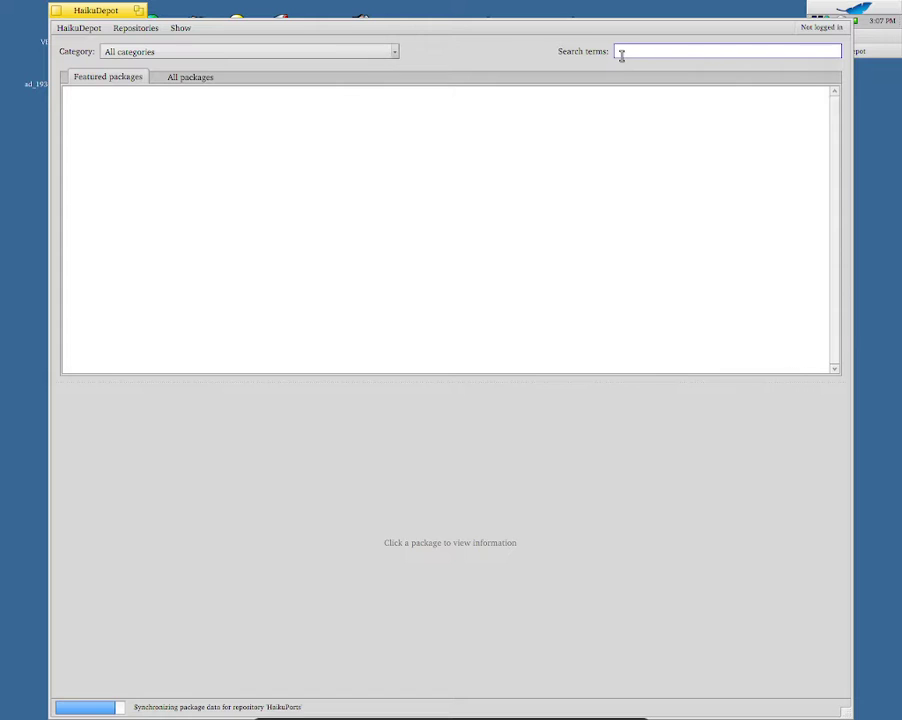
{"action": "type", "text": "theme man"}
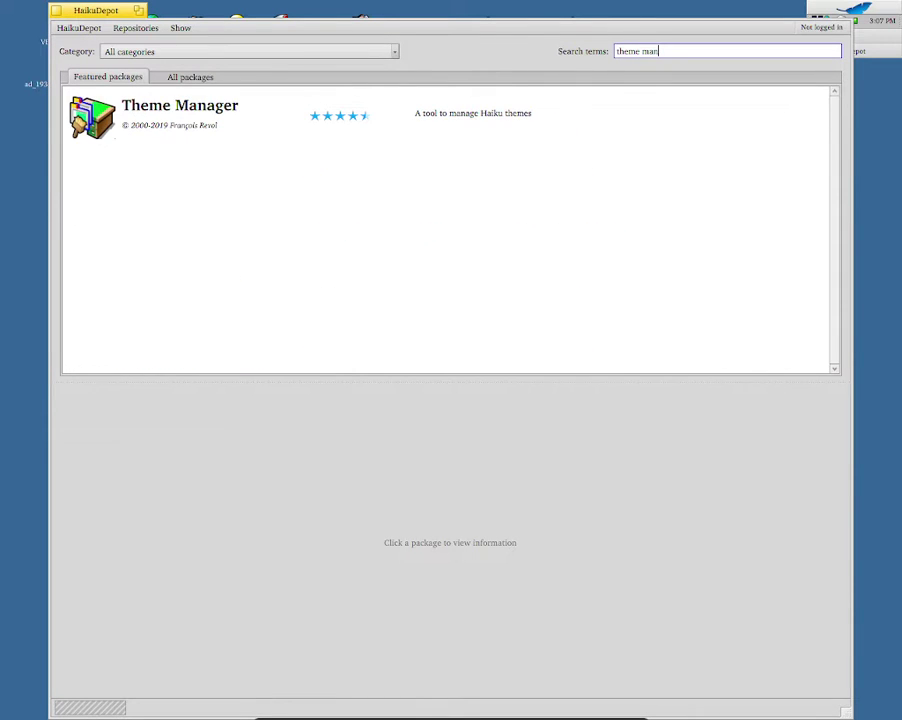
{"action": "left_click", "coordinate": [598, 110]}
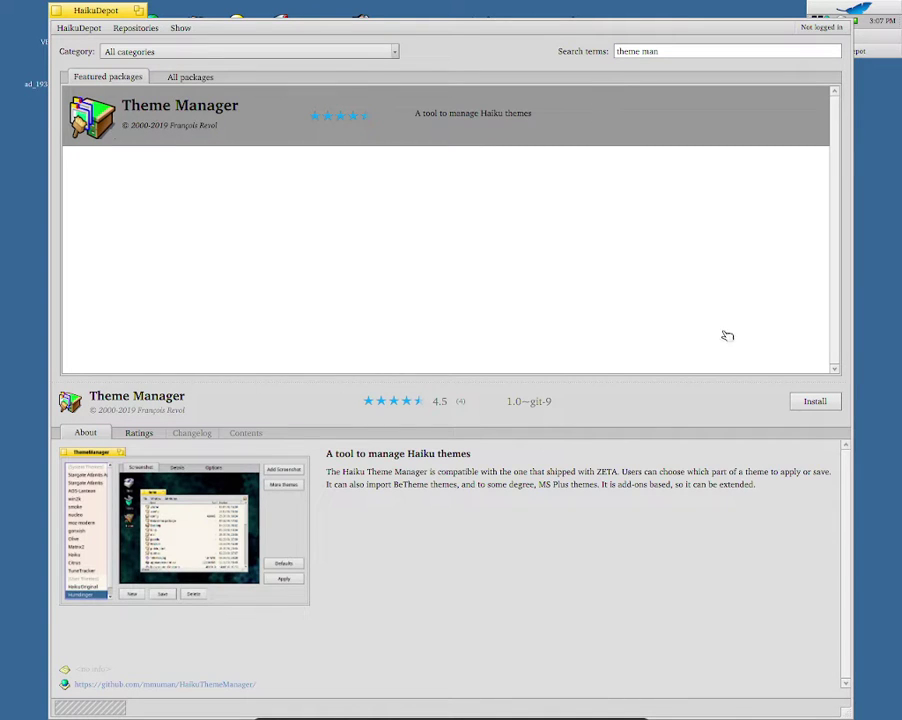
{"action": "left_click", "coordinate": [802, 406]}
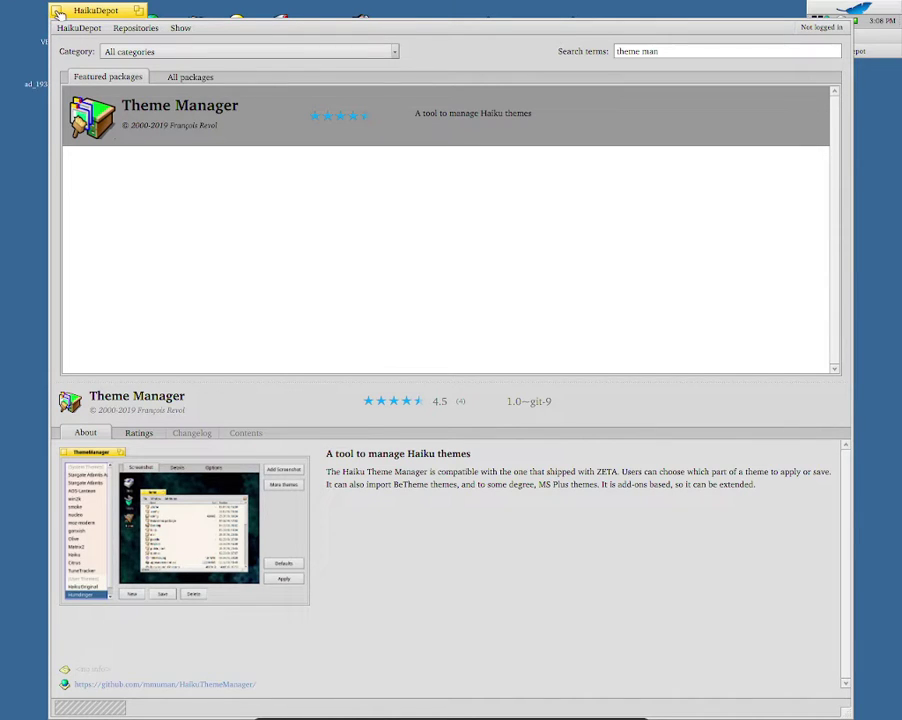
{"action": "left_click", "coordinate": [58, 11]}
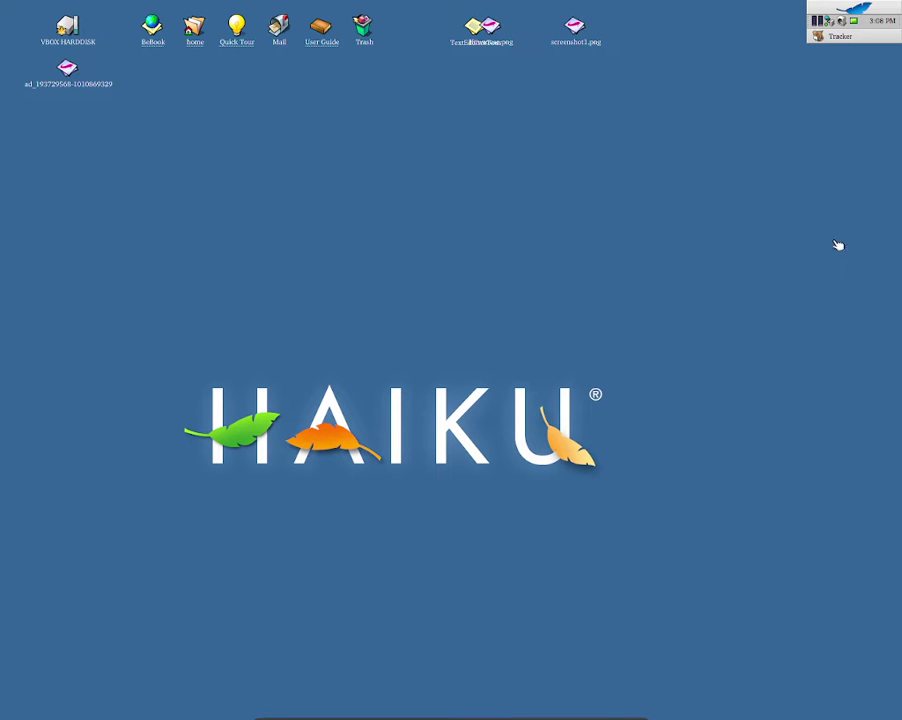
- Open ThemeManager from the system preferences and look over its details and options before returning to the screenshot view
{"action": "left_click", "coordinate": [869, 13]}
{"action": "mouse_move", "coordinate": [765, 167]}
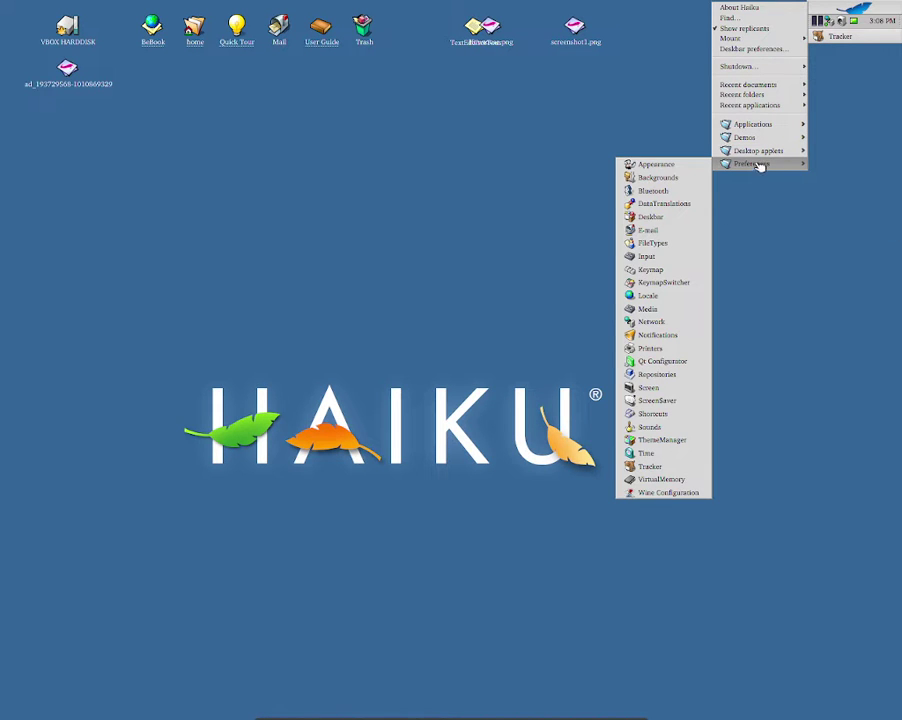
{"action": "left_click", "coordinate": [666, 443]}
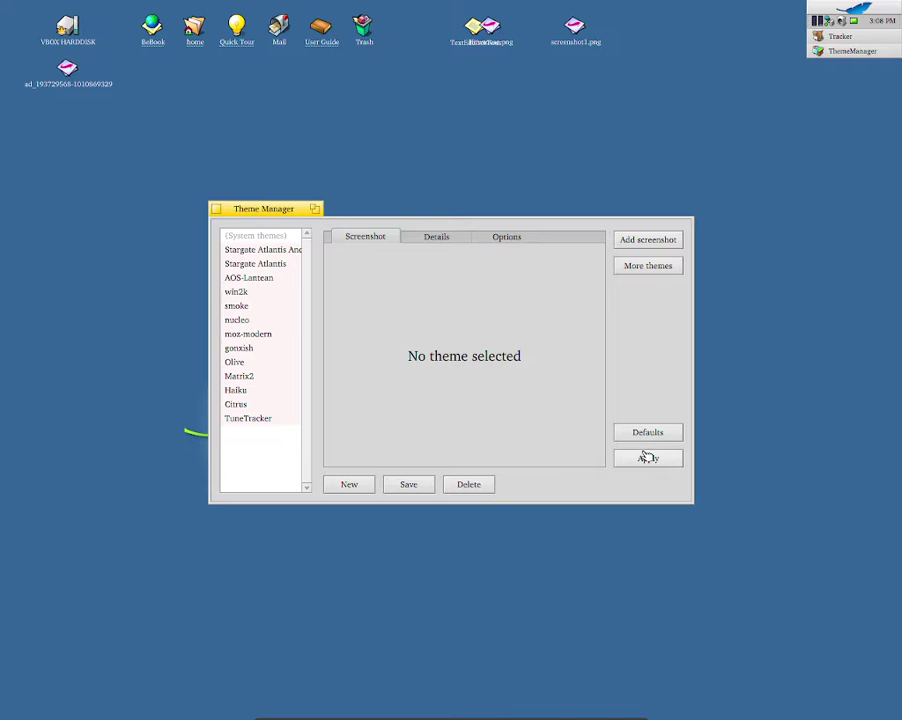
{"action": "left_click", "coordinate": [450, 234]}
{"action": "left_click", "coordinate": [477, 239]}
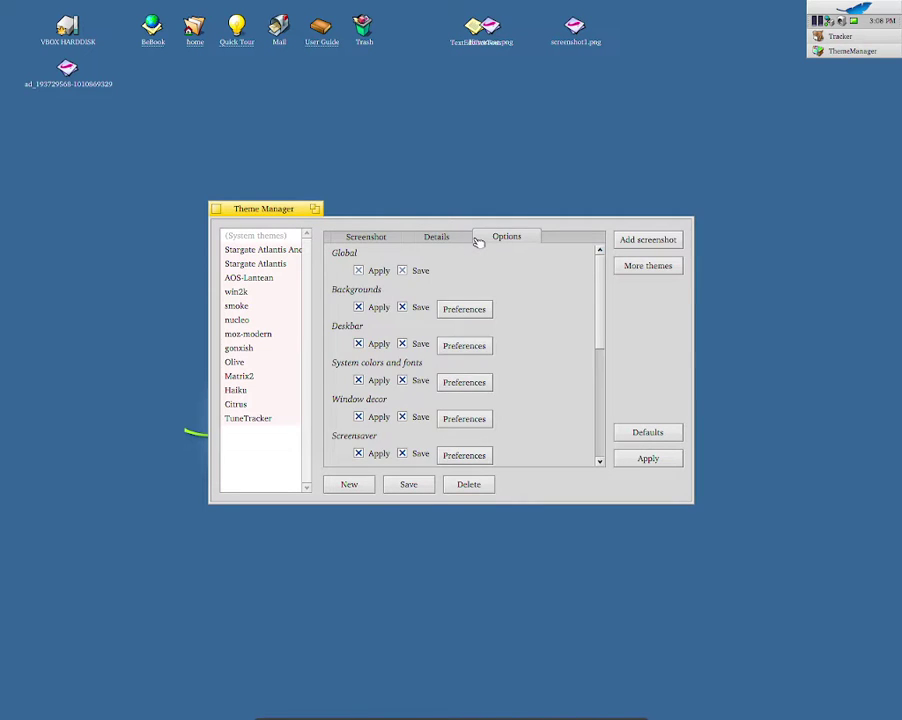
{"action": "left_click", "coordinate": [370, 238]}
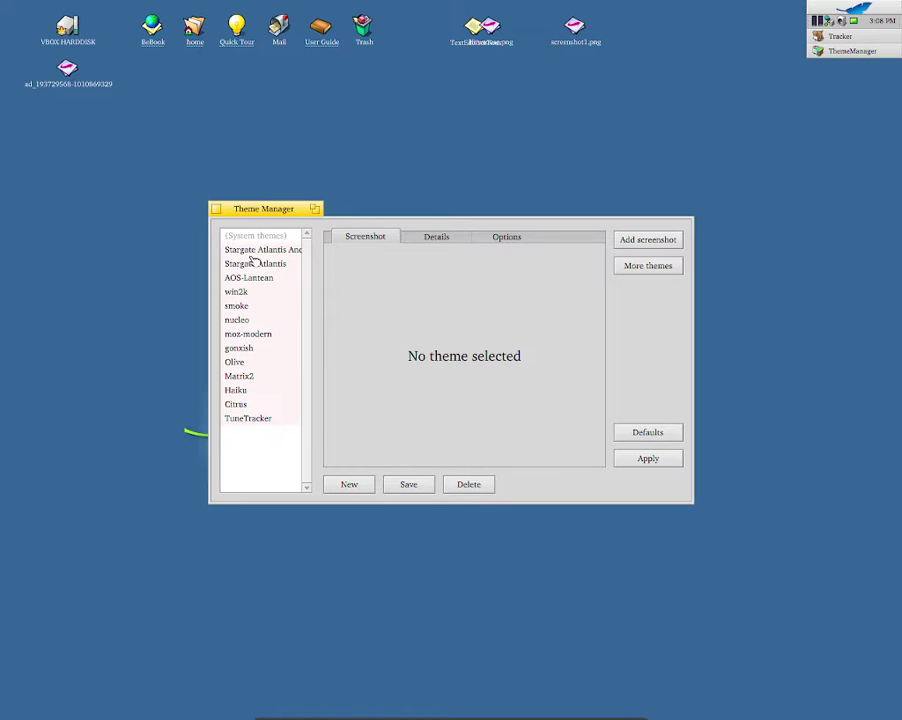
- Preview the system themes one by one, from the first Stargate Atlantis entry through nucleo
{"action": "left_click", "coordinate": [252, 252]}
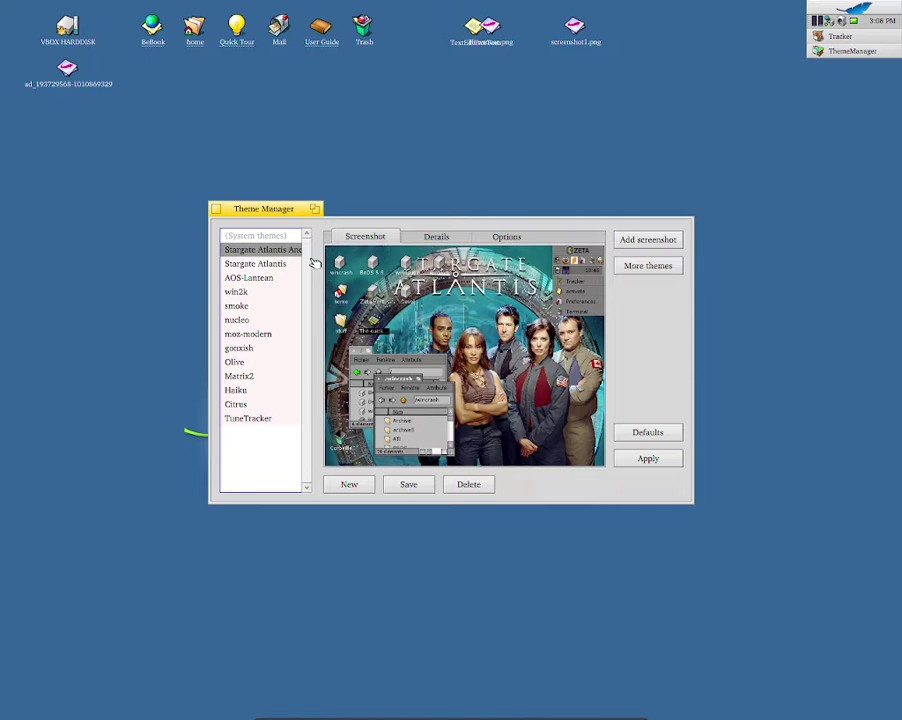
{"action": "left_click", "coordinate": [288, 263]}
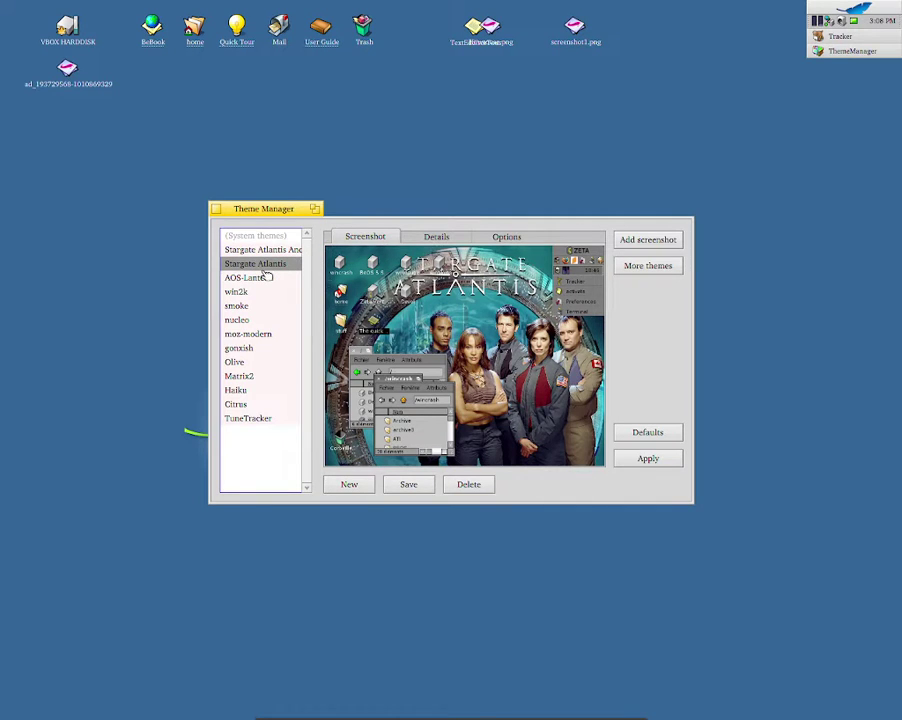
{"action": "left_click", "coordinate": [267, 278]}
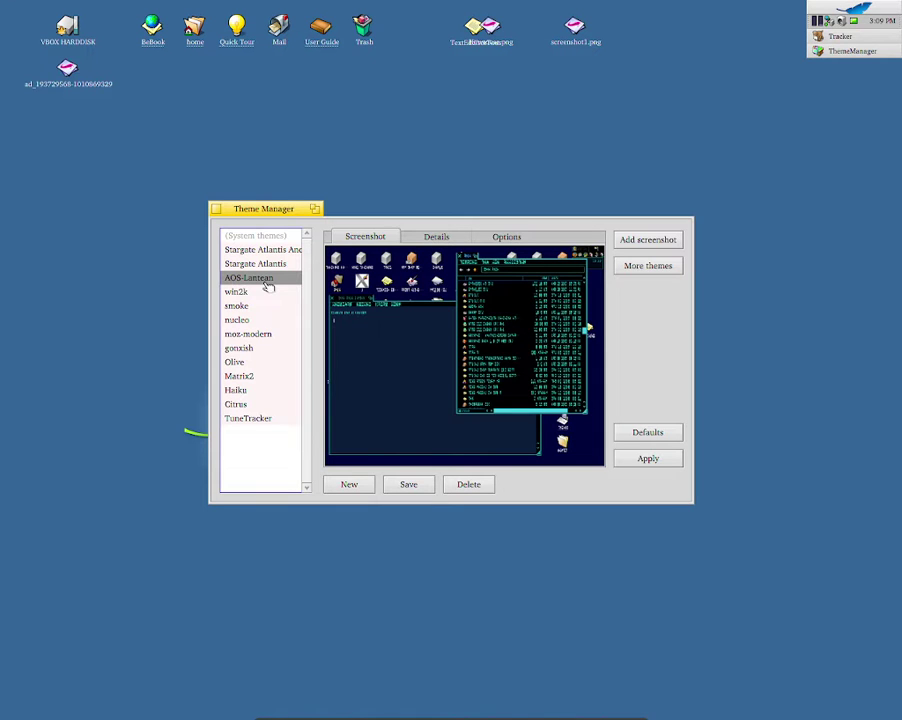
{"action": "left_click", "coordinate": [265, 292]}
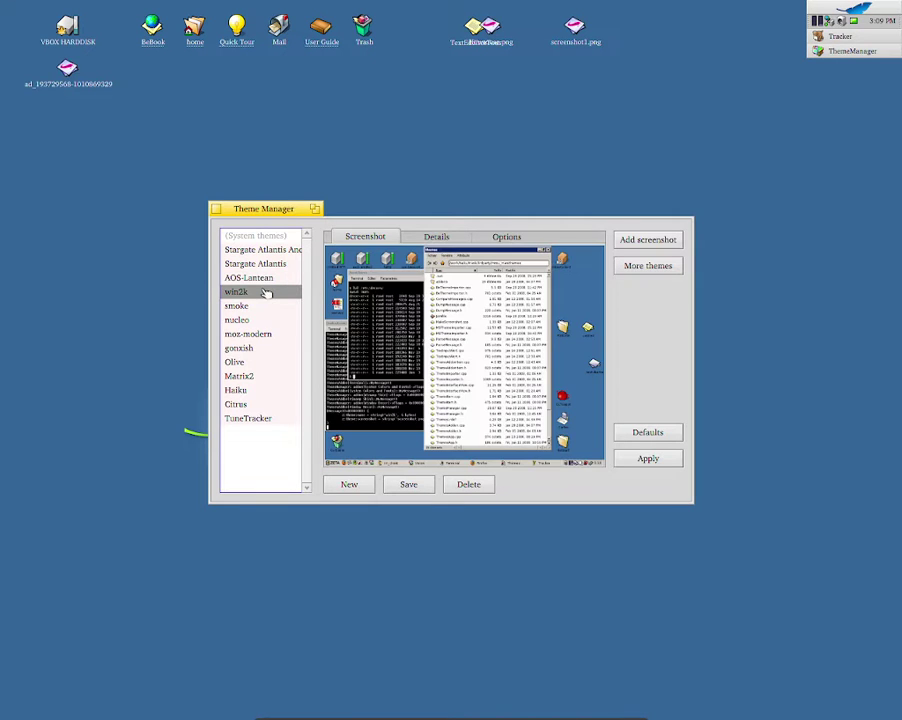
{"action": "left_click", "coordinate": [267, 306]}
{"action": "left_click", "coordinate": [264, 321]}
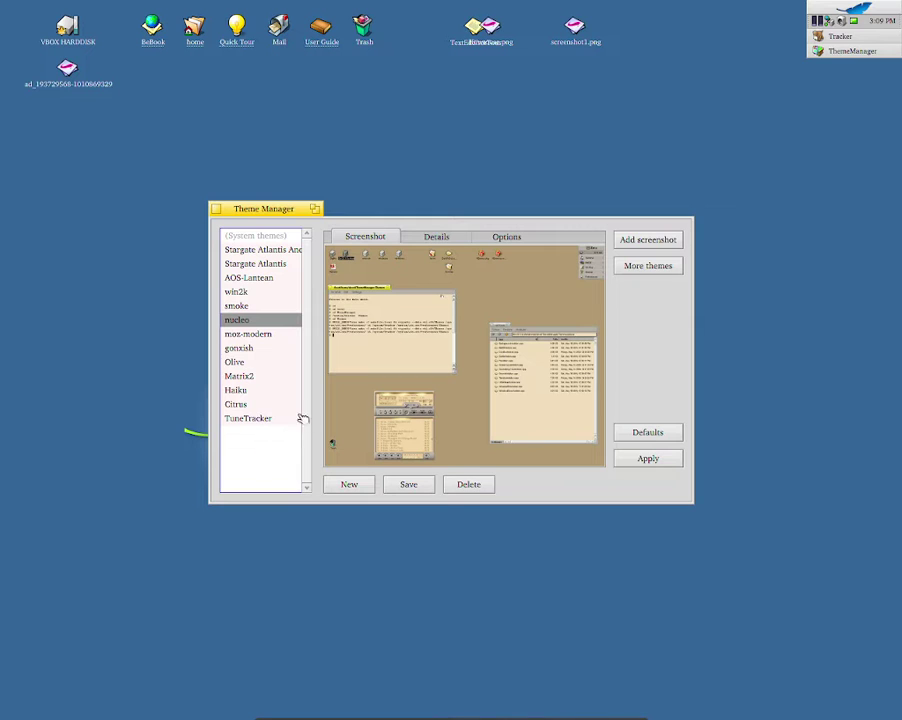
- Apply the gonxish theme and preview the other themes down to TuneTracker
{"action": "left_click", "coordinate": [290, 347]}
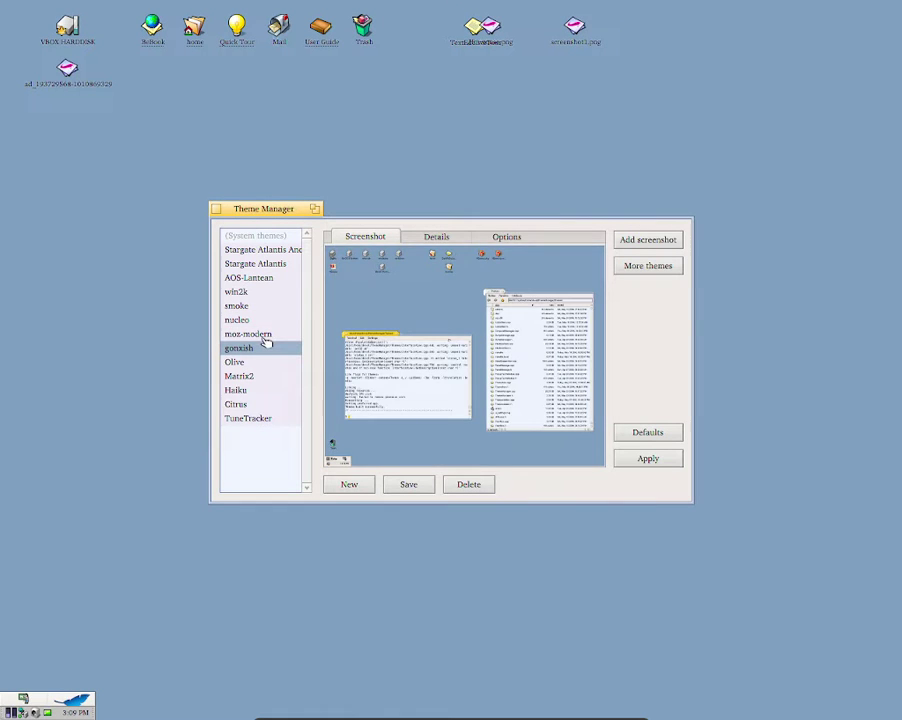
{"action": "left_click", "coordinate": [264, 336]}
{"action": "left_click", "coordinate": [258, 361]}
{"action": "left_click", "coordinate": [260, 354]}
{"action": "left_click", "coordinate": [263, 364]}
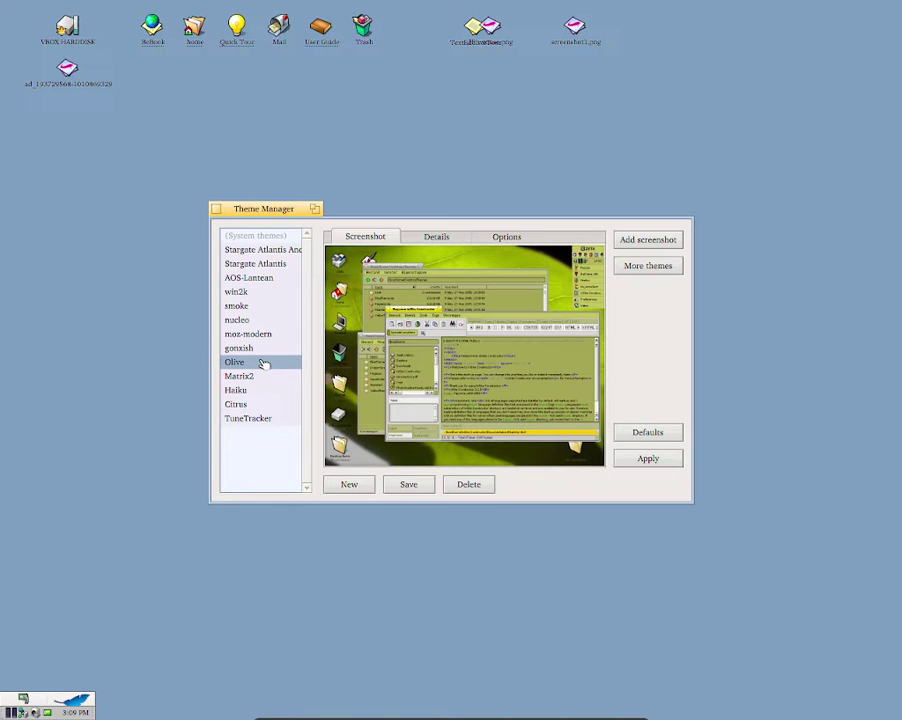
{"action": "left_click", "coordinate": [259, 376]}
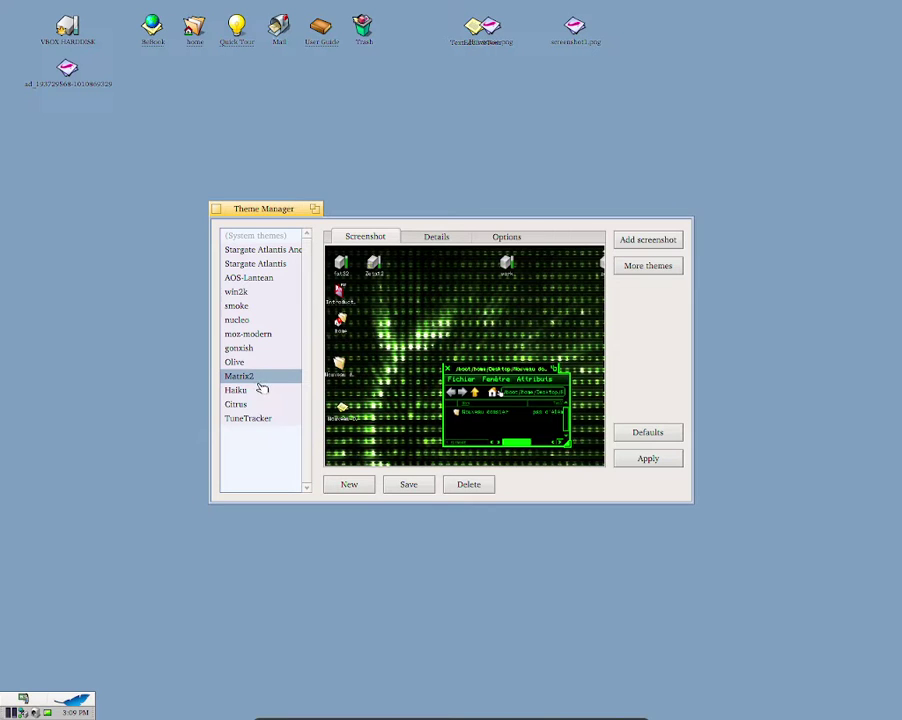
{"action": "left_click", "coordinate": [258, 391]}
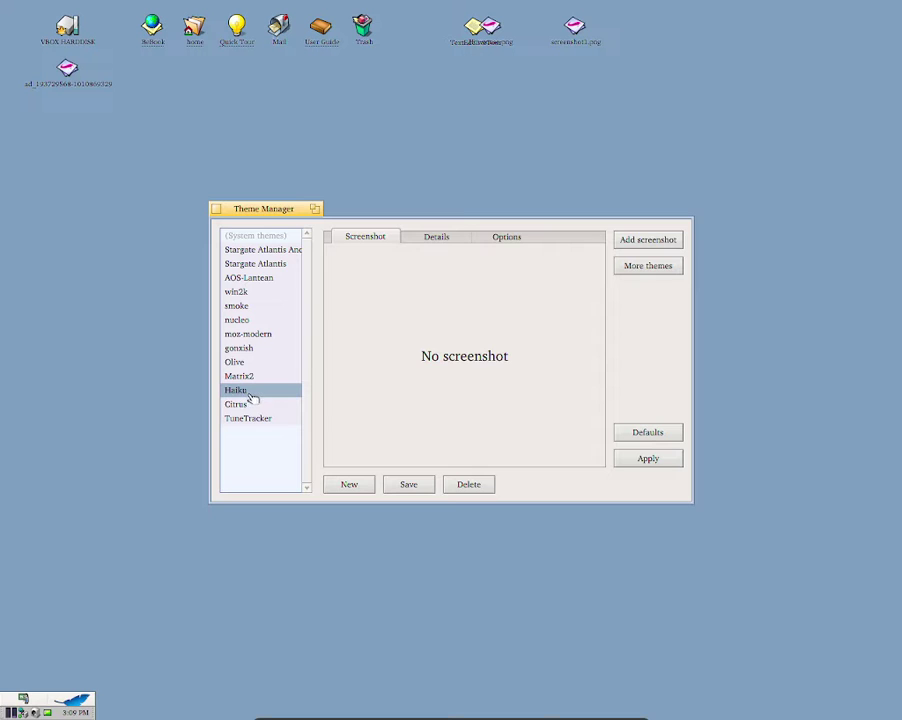
{"action": "left_click", "coordinate": [252, 405]}
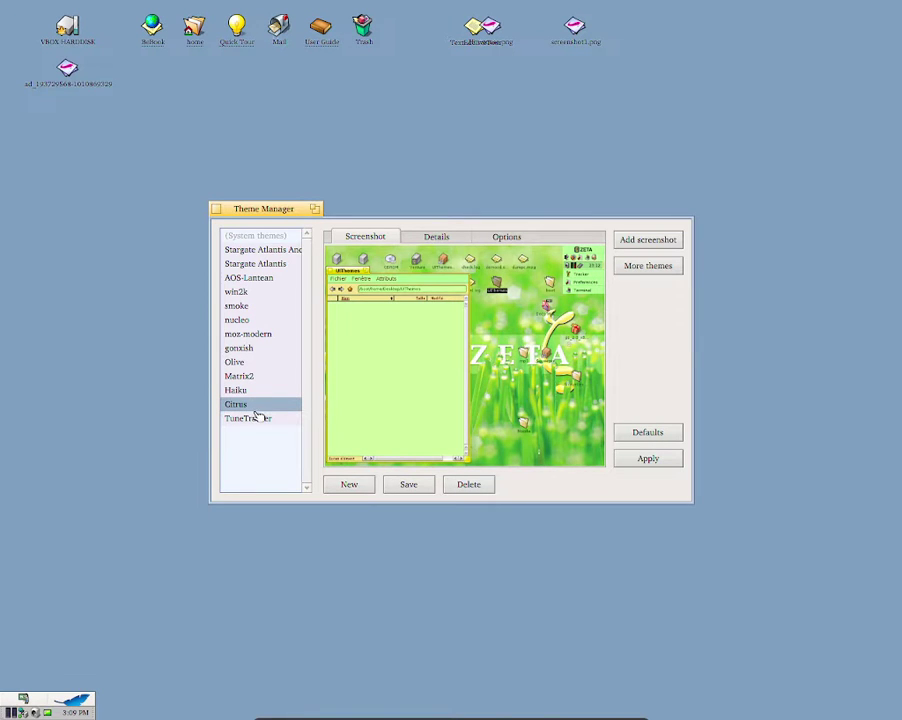
{"action": "left_click", "coordinate": [252, 419]}
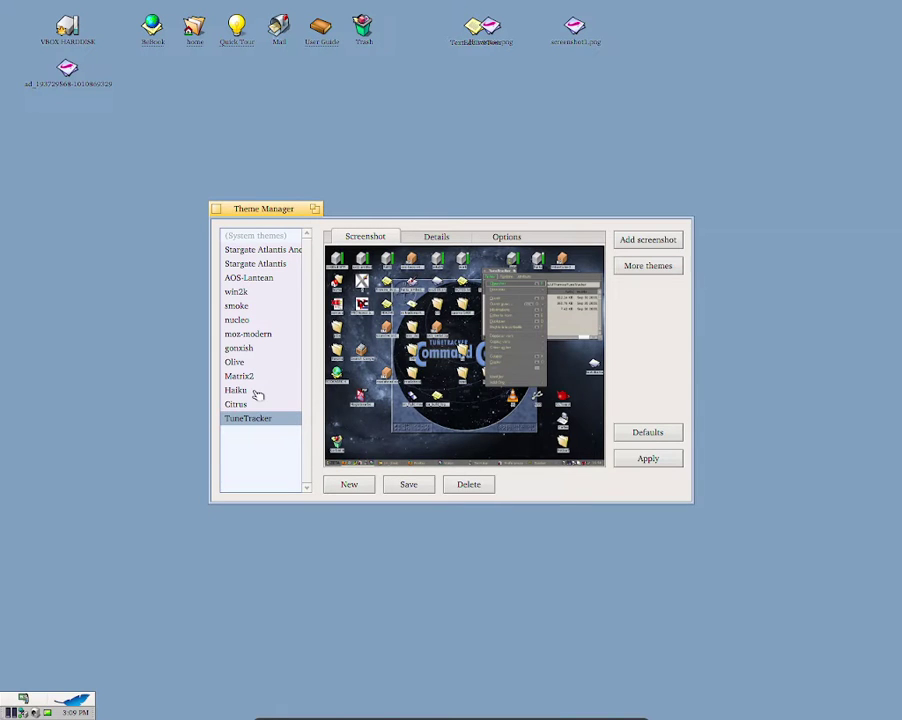
- Restore the Haiku theme, compare a few other theme previews, and apply the win2k theme
{"action": "left_click", "coordinate": [256, 392]}
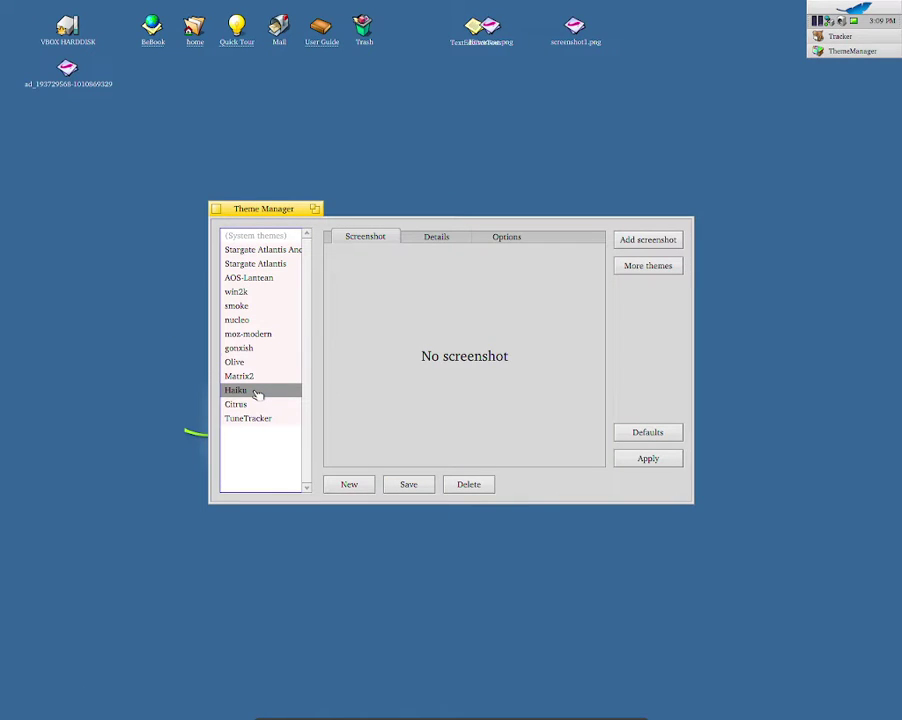
{"action": "left_click", "coordinate": [247, 277]}
{"action": "left_click", "coordinate": [251, 262]}
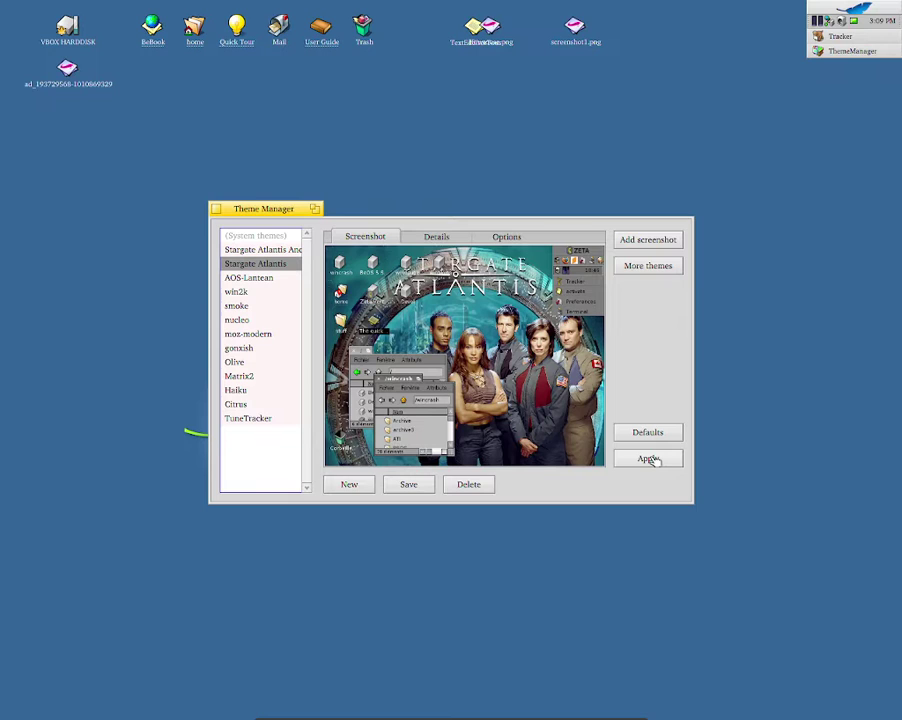
{"action": "left_click", "coordinate": [256, 291]}
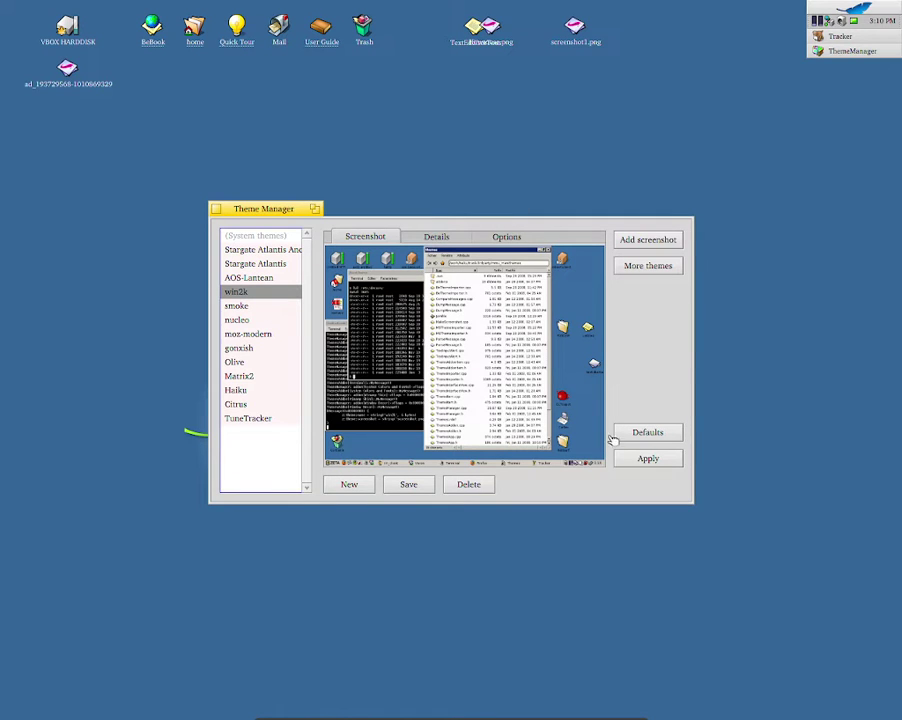
{"action": "left_click", "coordinate": [630, 458]}
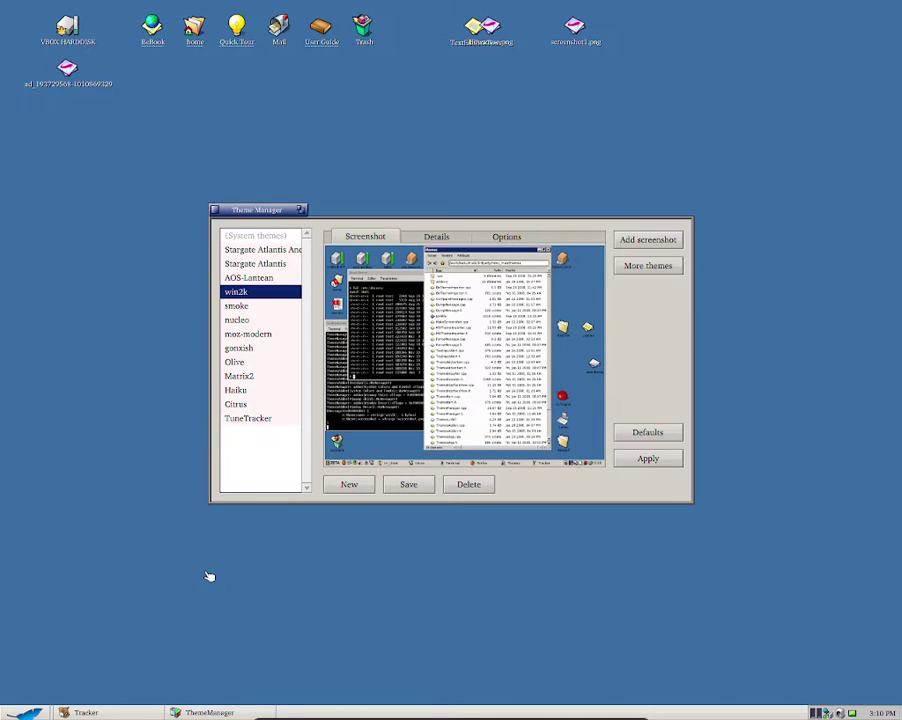
- Examine the Deskbar menu and the ThemeManager taskbar entry's window list under the win2k theme
{"action": "left_click", "coordinate": [25, 712]}
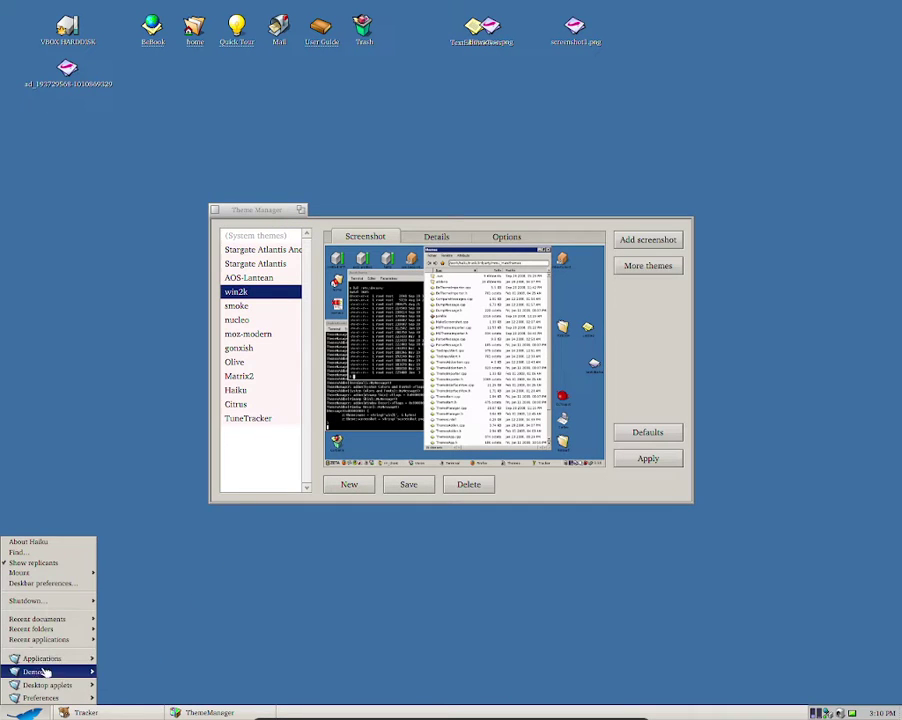
{"action": "left_click", "coordinate": [200, 712]}
{"action": "left_click", "coordinate": [195, 712]}
{"action": "left_click", "coordinate": [195, 712]}
{"action": "left_click", "coordinate": [195, 712]}
{"action": "left_click", "coordinate": [195, 712]}
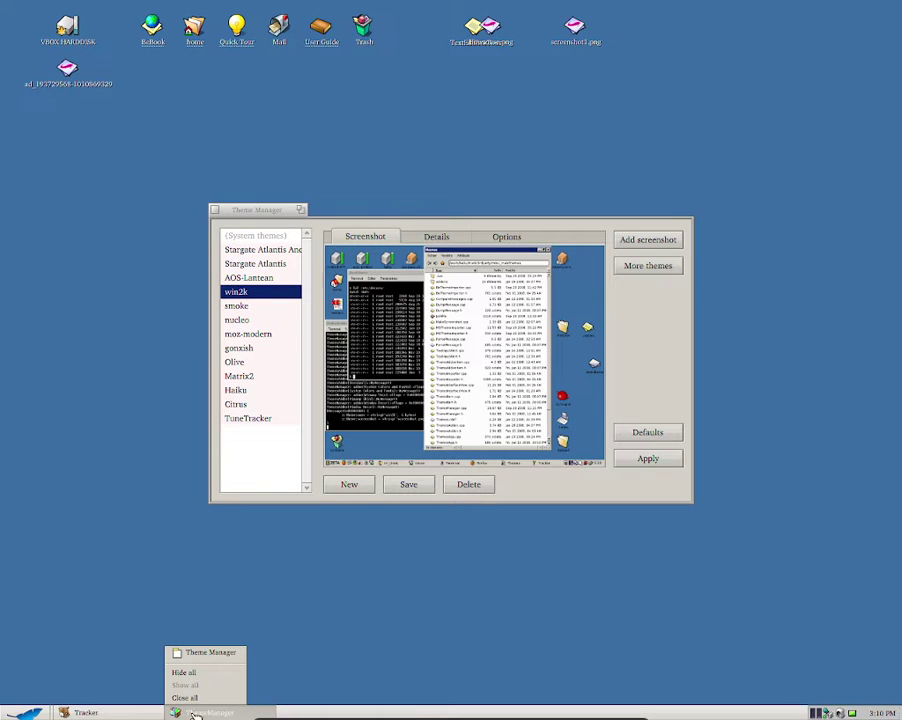
{"action": "right_click", "coordinate": [298, 636]}
{"action": "left_click", "coordinate": [282, 608]}
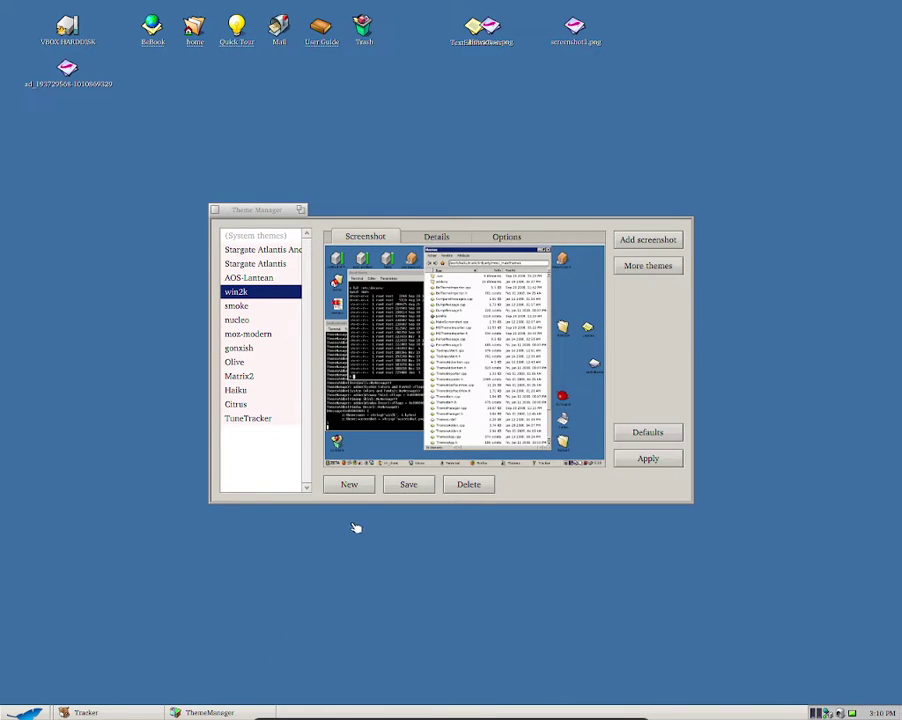
{"action": "left_click", "coordinate": [18, 714]}
{"action": "left_click", "coordinate": [18, 714]}
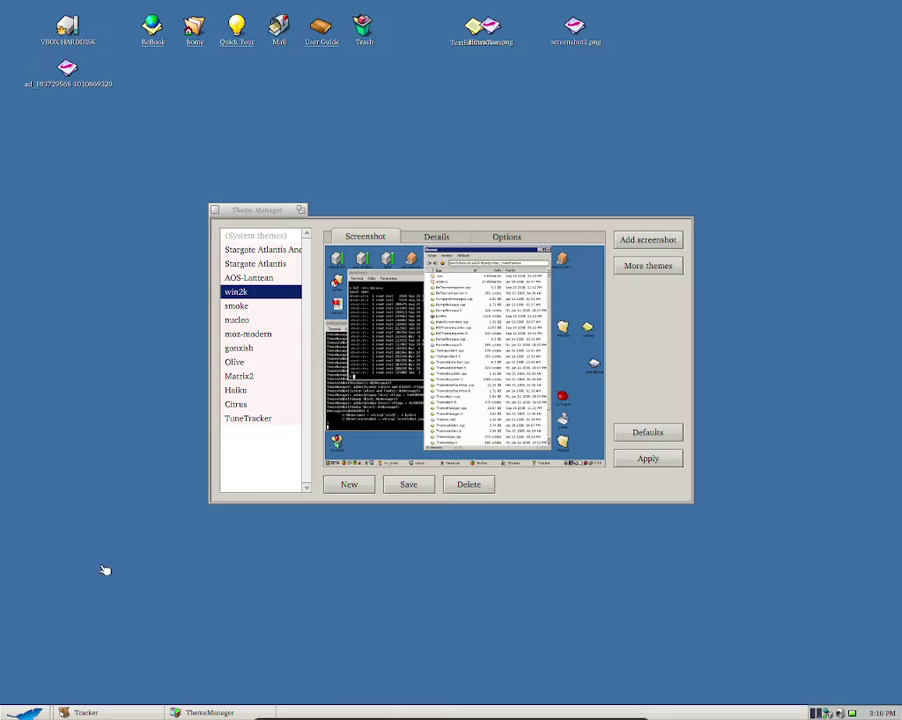
- Review the win2k theme's details and its Apply and Save options down to Pe colors
{"action": "left_click", "coordinate": [436, 240]}
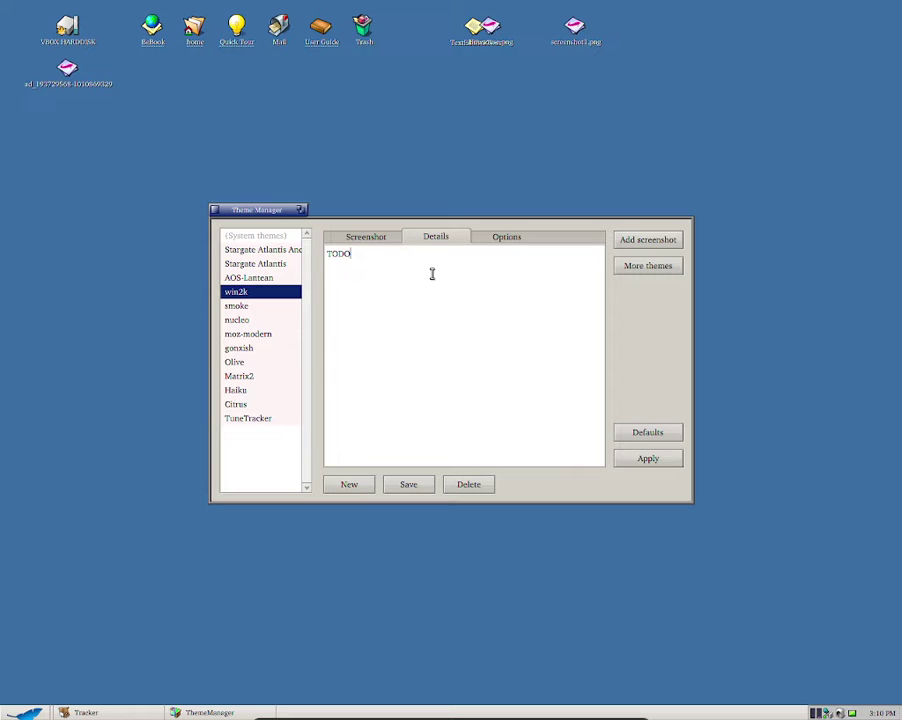
{"action": "left_click", "coordinate": [505, 242]}
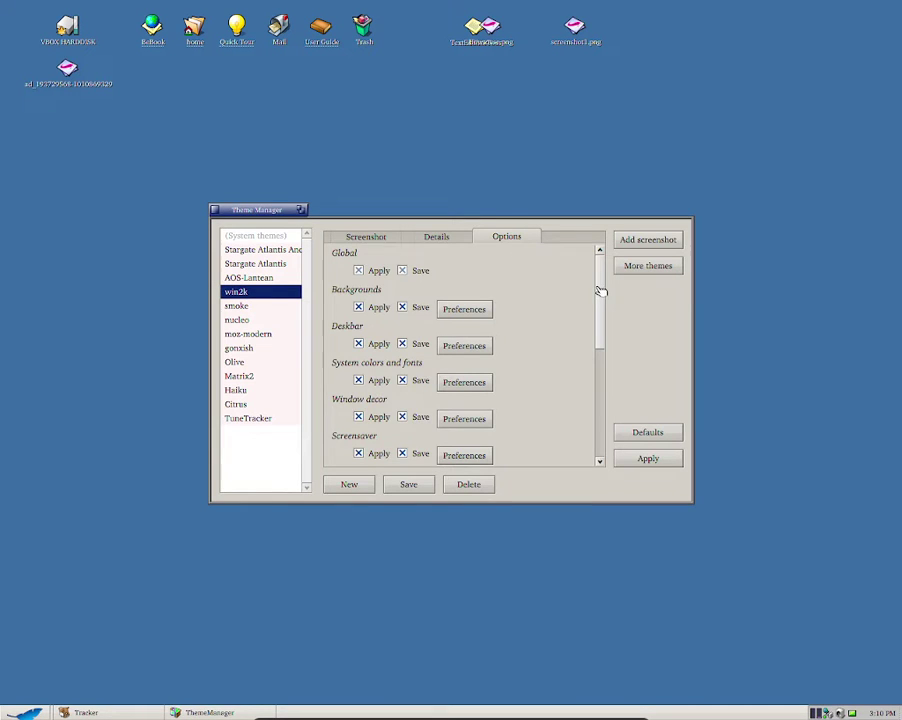
{"action": "left_click_drag", "start_coordinate": [600, 291], "coordinate": [604, 411]}
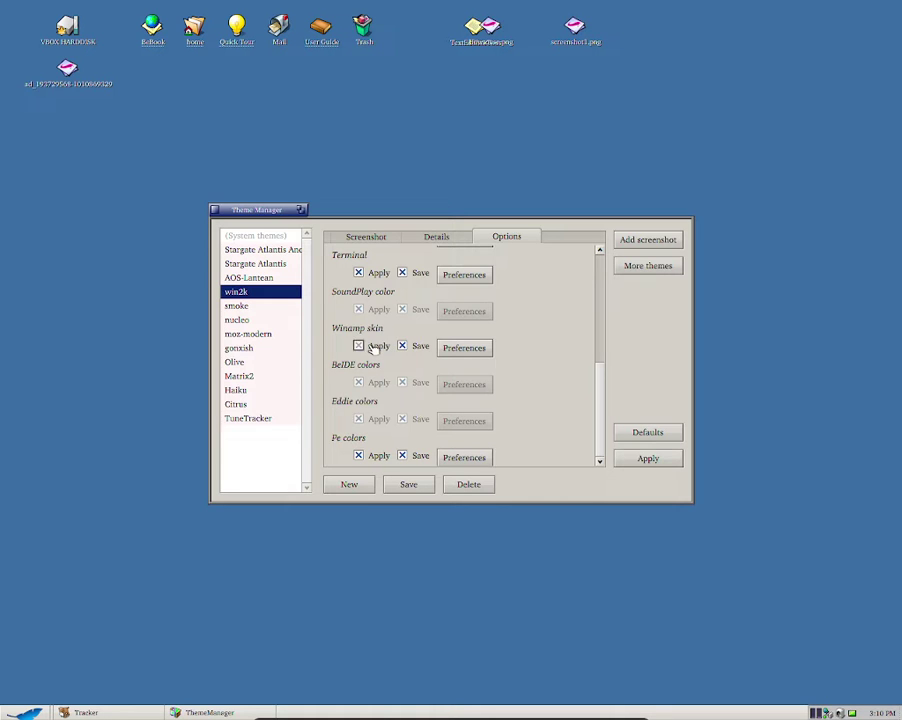
- Review the win2k theme's Apply and Save options from Global down to Pe colors, plus its details and screenshot
{"action": "mouse_move", "coordinate": [597, 382]}
{"action": "left_mouse_down"}
{"action": "mouse_move", "coordinate": [597, 358]}
{"action": "mouse_move", "coordinate": [594, 395]}
{"action": "mouse_move", "coordinate": [585, 270]}
{"action": "mouse_move", "coordinate": [585, 385]}
{"action": "left_mouse_up"}
{"action": "left_click_drag", "start_coordinate": [602, 370], "coordinate": [602, 270]}
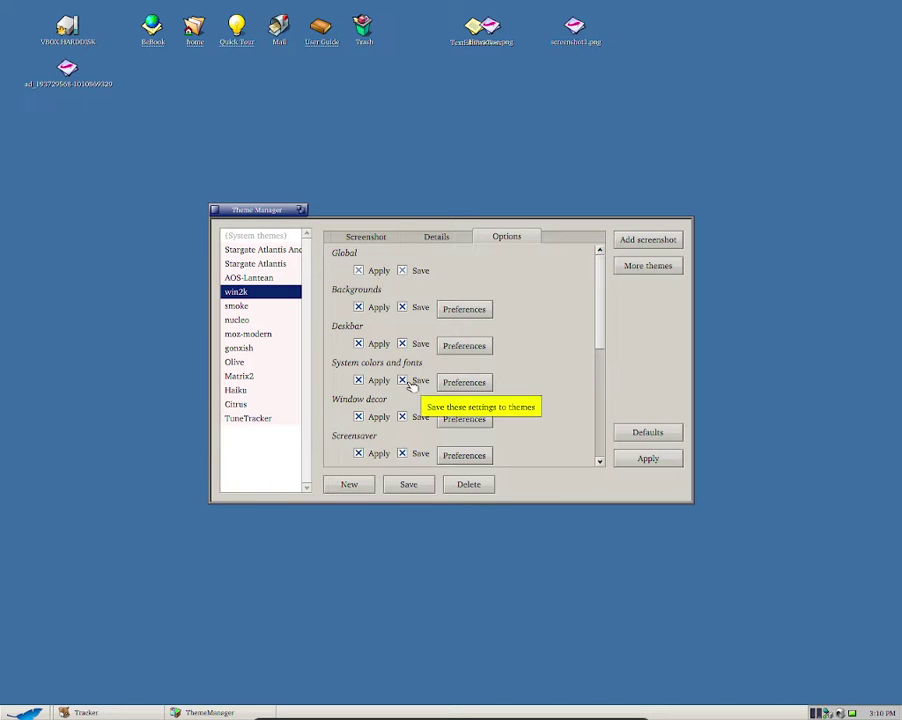
{"action": "left_click_drag", "start_coordinate": [597, 337], "coordinate": [598, 456]}
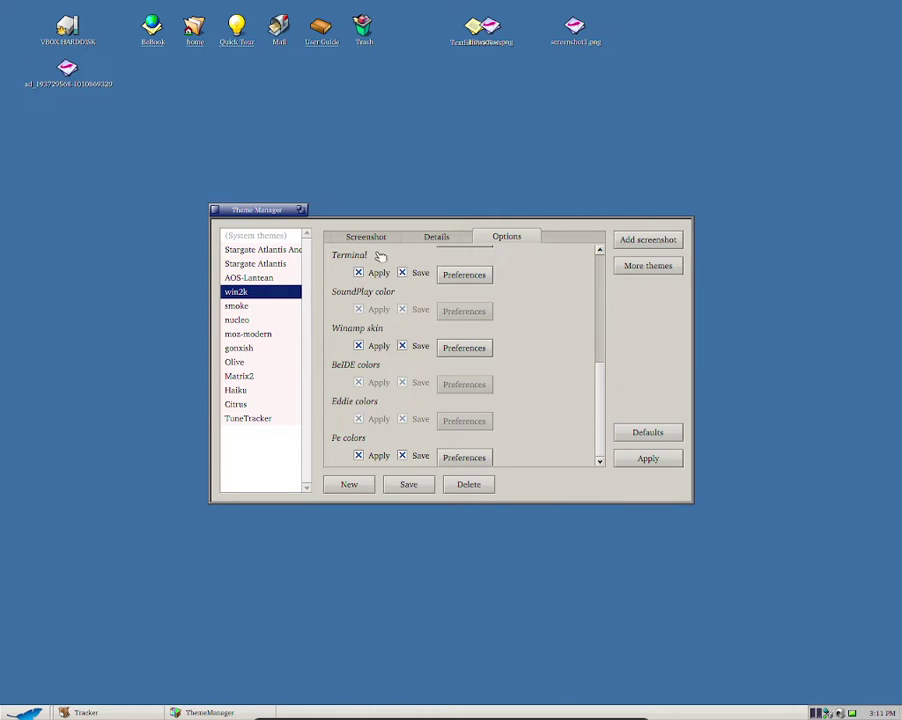
{"action": "left_click", "coordinate": [440, 239]}
{"action": "left_click", "coordinate": [494, 241]}
{"action": "left_click", "coordinate": [389, 237]}
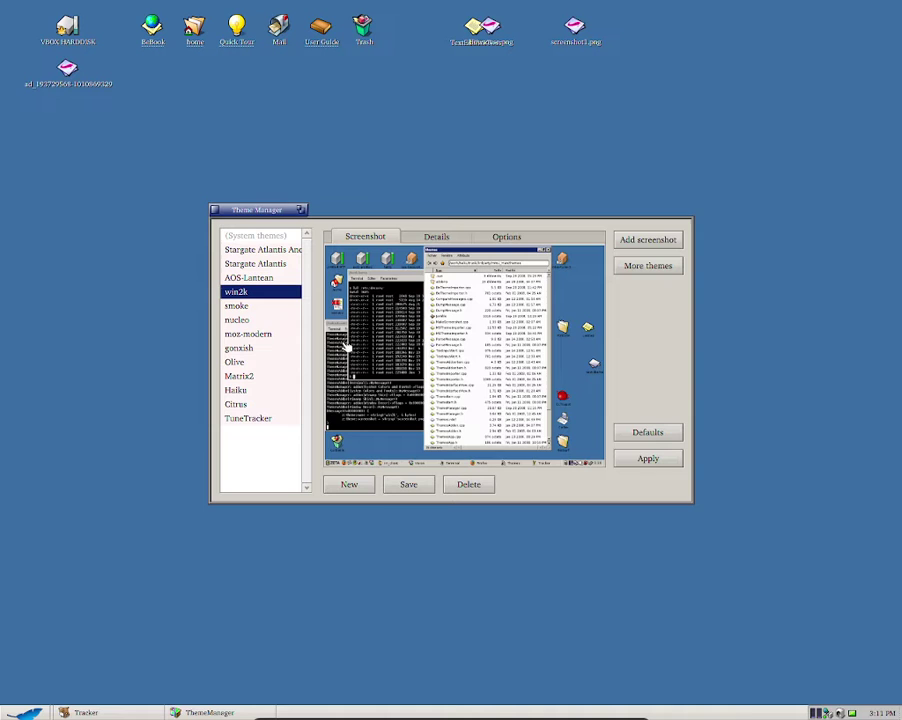
- Apply the Haiku theme and check the desktop context menu and the Deskbar menu under it
{"action": "left_click", "coordinate": [263, 392]}
{"action": "left_click_drag", "start_coordinate": [266, 208], "coordinate": [276, 191]}
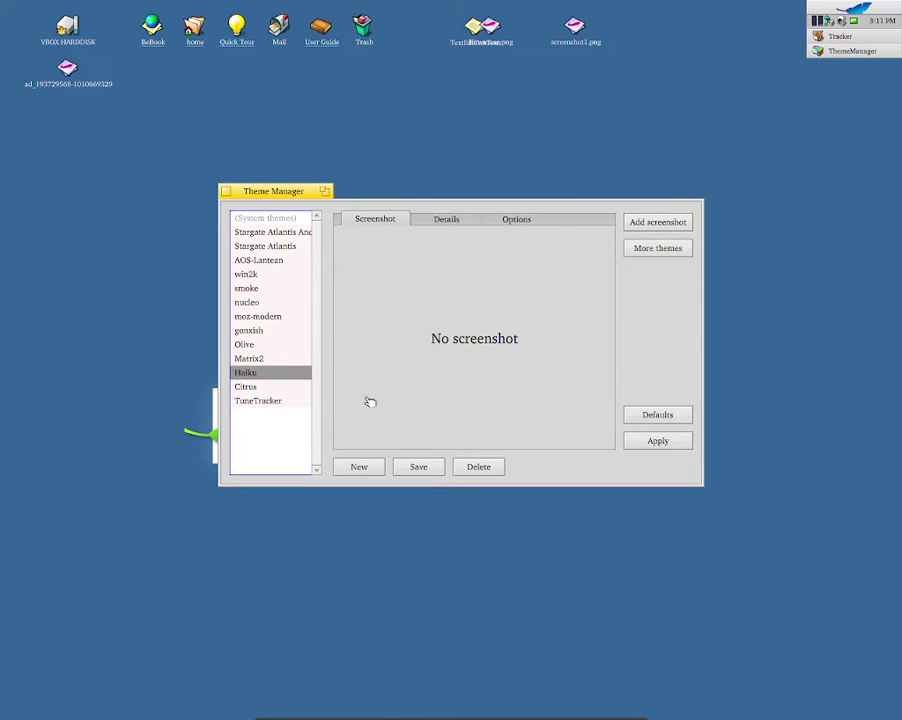
{"action": "right_click", "coordinate": [644, 104]}
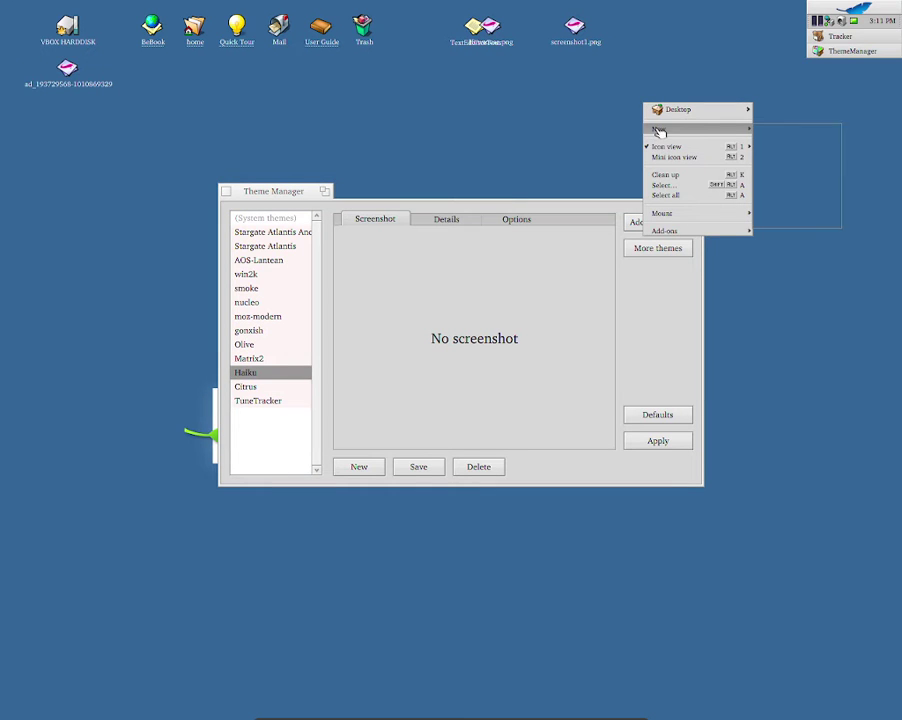
{"action": "left_click", "coordinate": [596, 141]}
{"action": "left_click", "coordinate": [852, 10]}
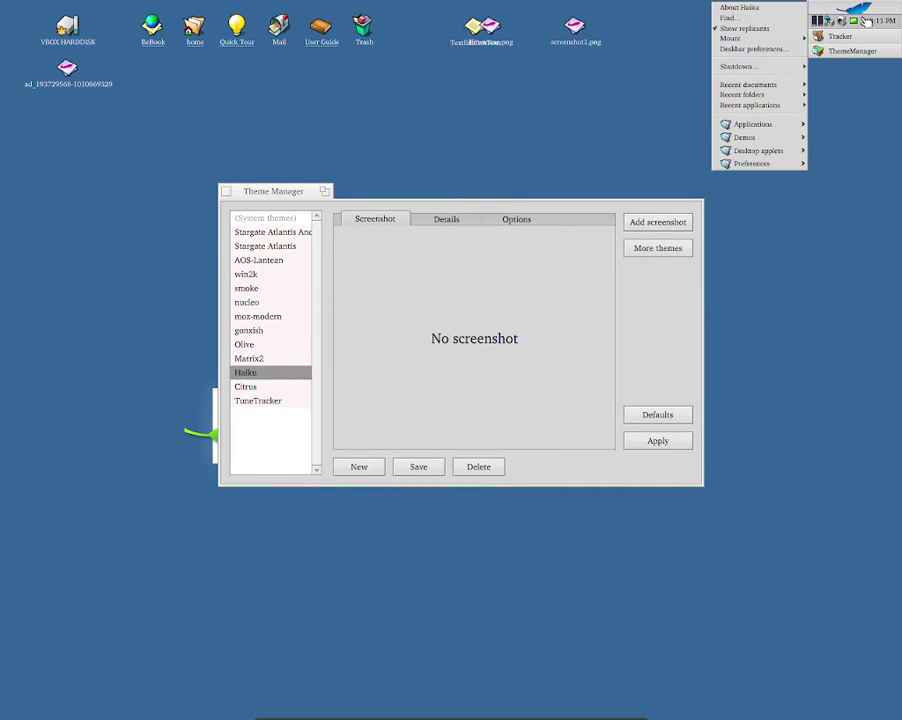
{"action": "left_click", "coordinate": [845, 10]}
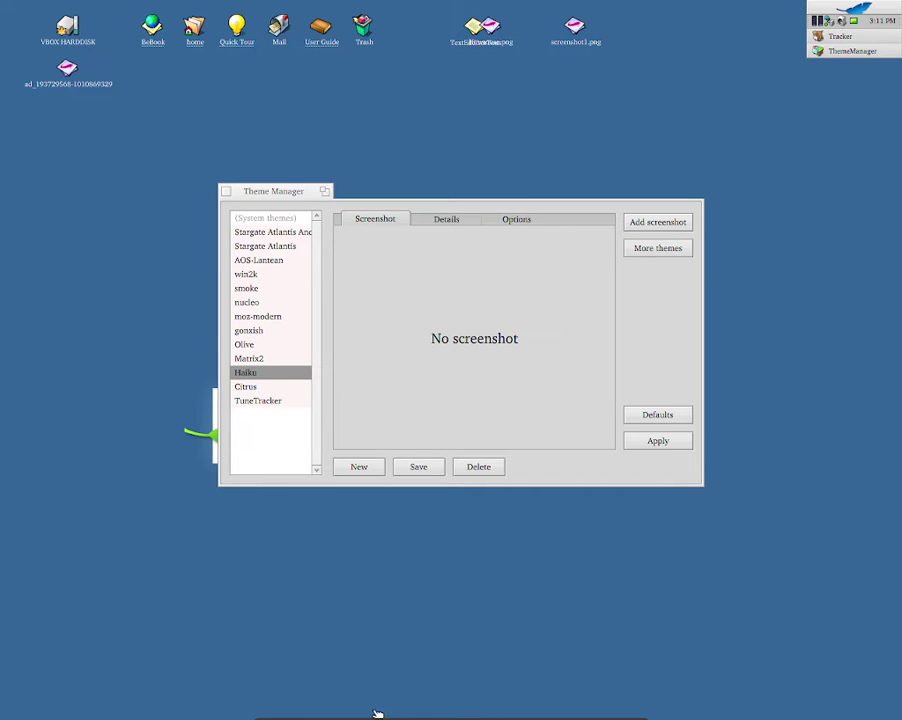
- Create a new theme named MacPS from the current desktop settings
{"action": "left_click", "coordinate": [358, 467]}
{"action": "type", "text": "MacPS"}
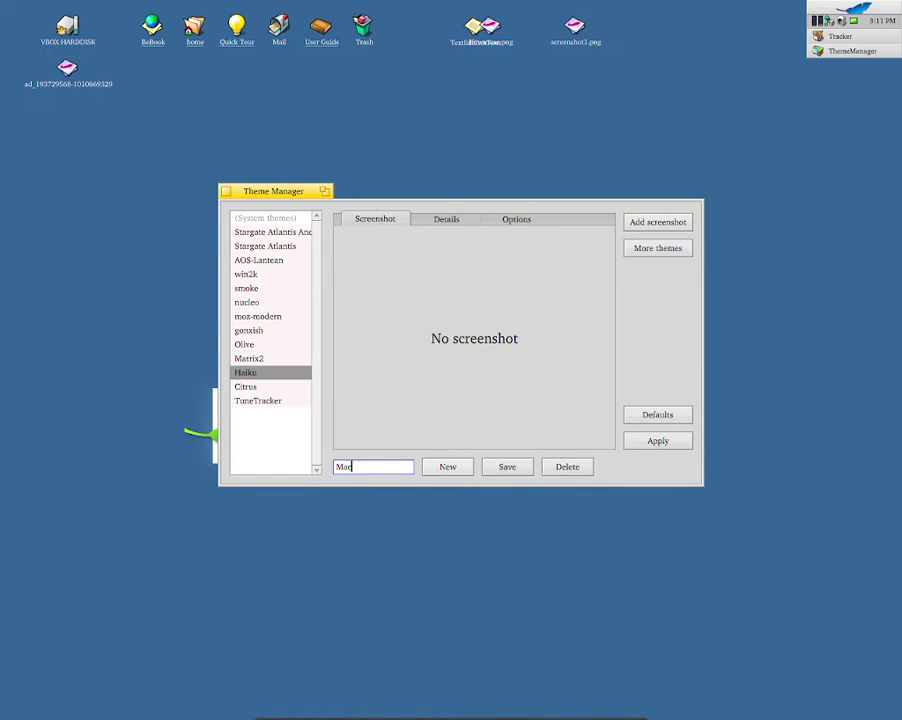
{"action": "left_click", "coordinate": [440, 467]}
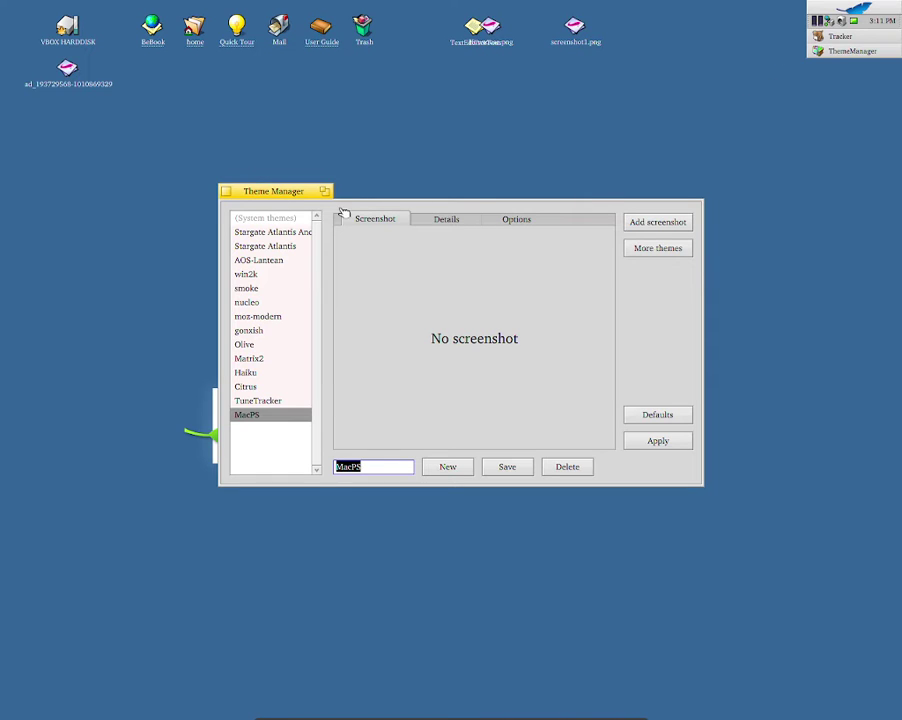
- Apply the nucleo theme to the desktop
{"action": "left_click", "coordinate": [280, 372]}
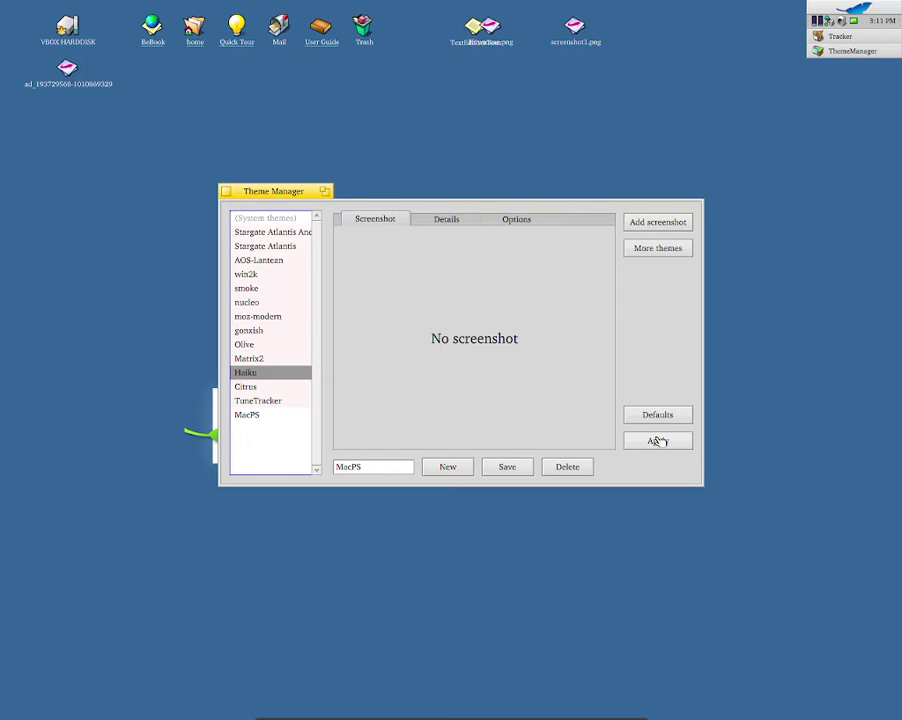
{"action": "left_click", "coordinate": [240, 303]}
{"action": "left_click", "coordinate": [682, 440]}
- Apply the MacPS theme and delete it from the theme list
{"action": "left_click", "coordinate": [255, 417]}
{"action": "left_click", "coordinate": [649, 441]}
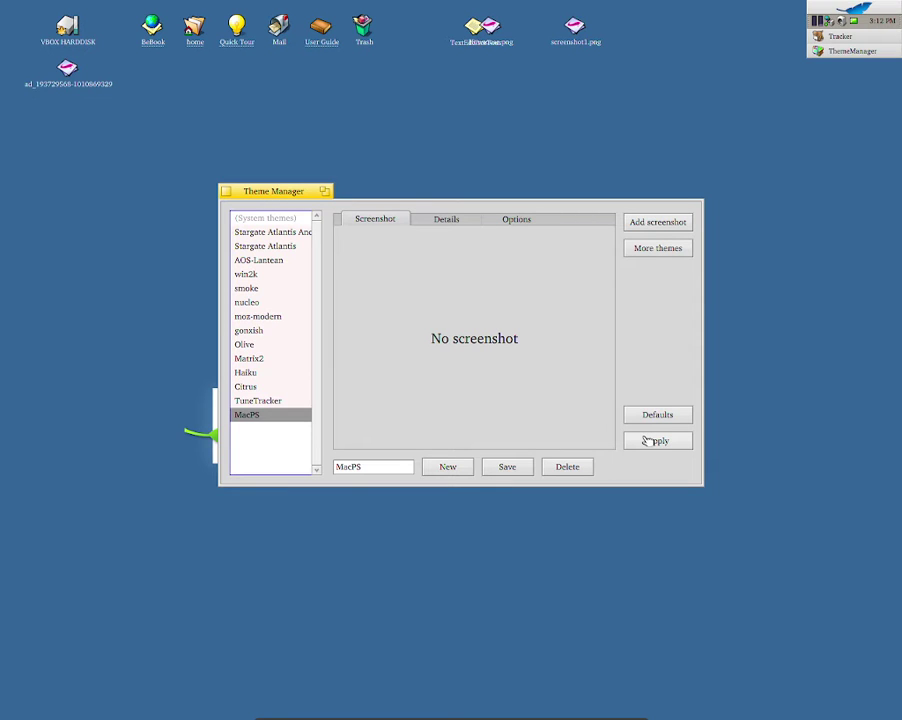
{"action": "left_click", "coordinate": [566, 471]}
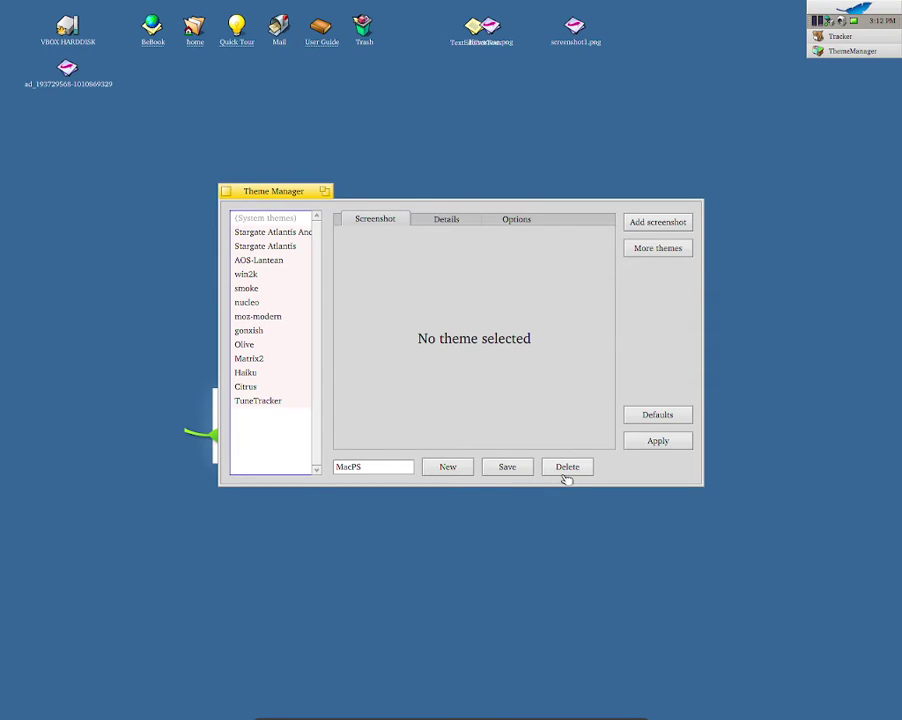
- Try twice to add a screenshot to the Haiku theme
{"action": "left_click", "coordinate": [243, 376]}
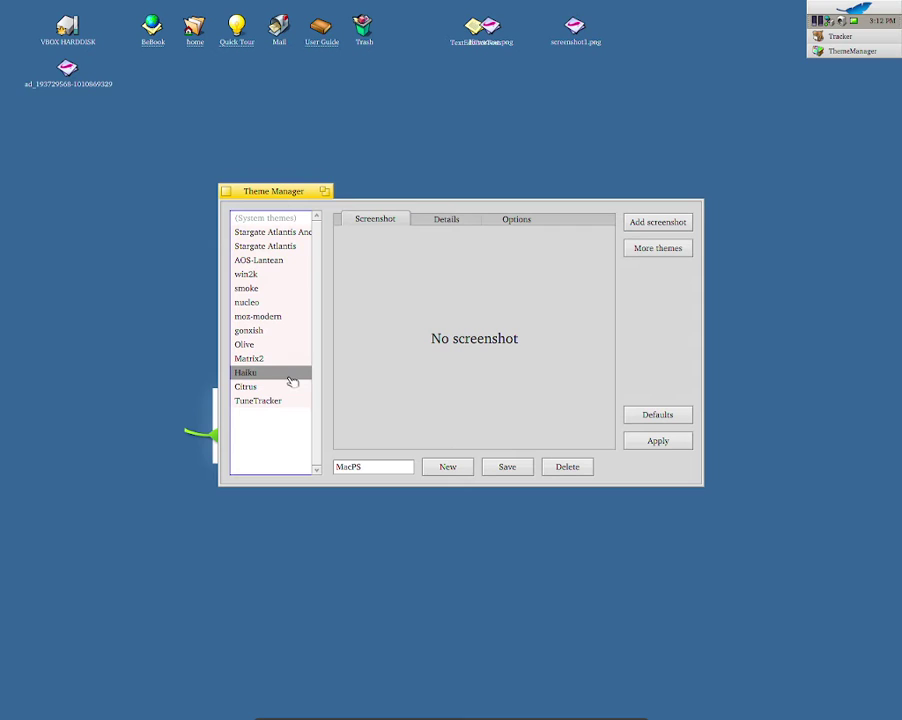
{"action": "left_click", "coordinate": [630, 230]}
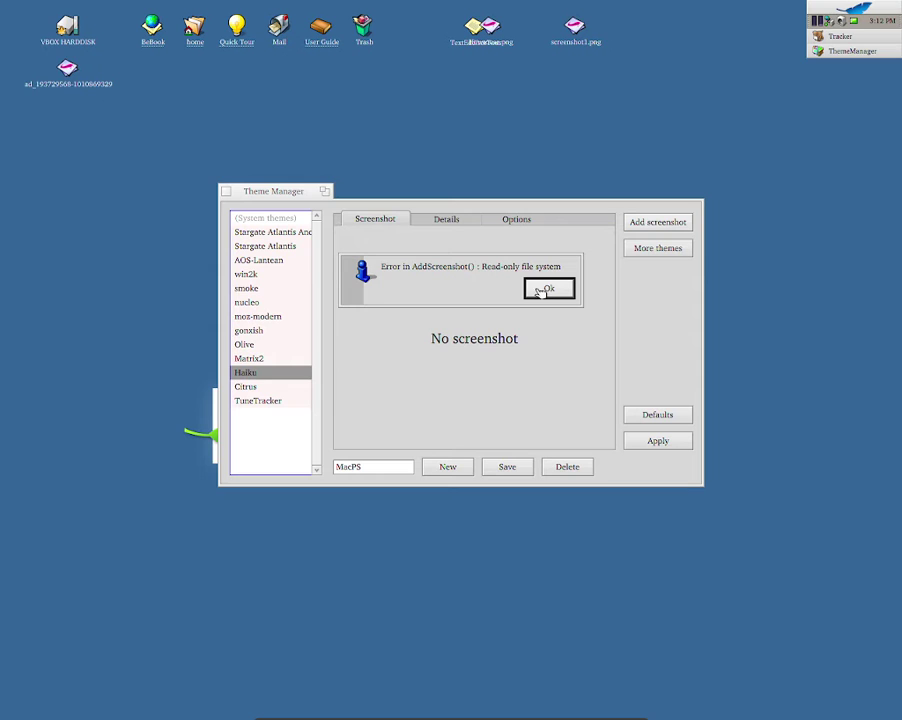
{"action": "left_click", "coordinate": [539, 291]}
{"action": "left_click", "coordinate": [629, 232]}
{"action": "left_click", "coordinate": [541, 288]}
- Reapply the Haiku theme and try to delete it from the theme list
{"action": "left_click", "coordinate": [252, 387]}
{"action": "left_click", "coordinate": [256, 373]}
{"action": "left_click", "coordinate": [645, 441]}
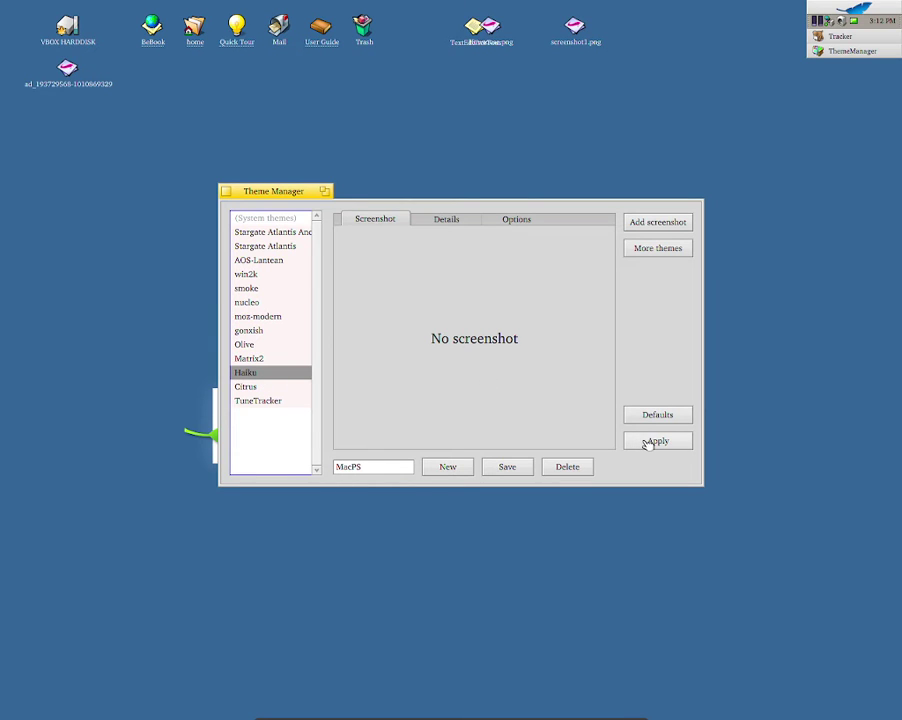
{"action": "left_click", "coordinate": [503, 468]}
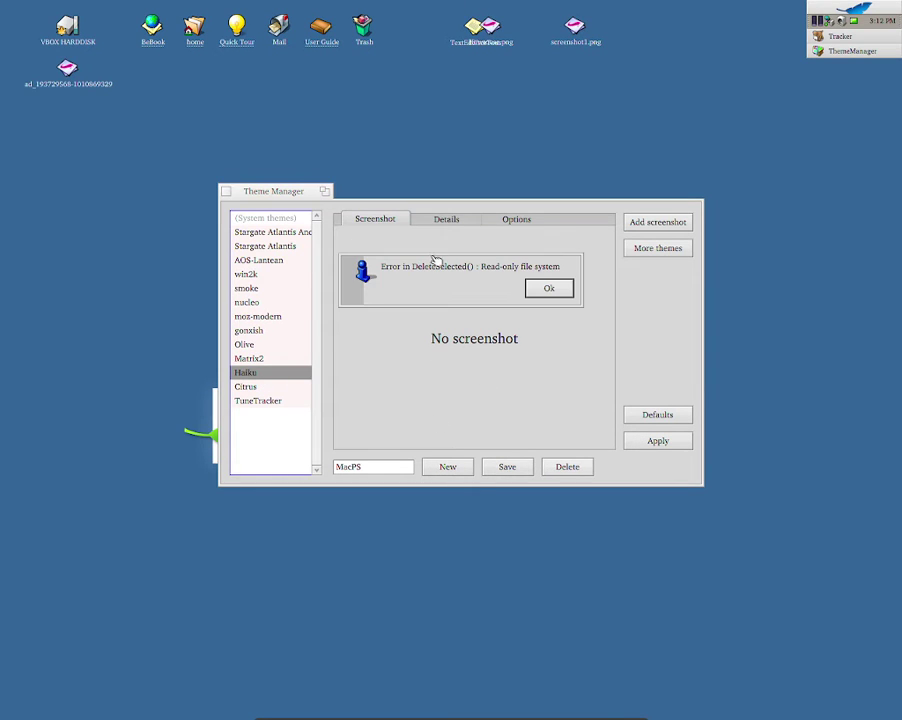
{"action": "left_click", "coordinate": [545, 288]}
- Close Theme Manager and launch it again
{"action": "left_click", "coordinate": [226, 192]}
{"action": "left_click", "coordinate": [852, 10]}
{"action": "mouse_move", "coordinate": [735, 165]}
{"action": "left_click", "coordinate": [684, 440]}
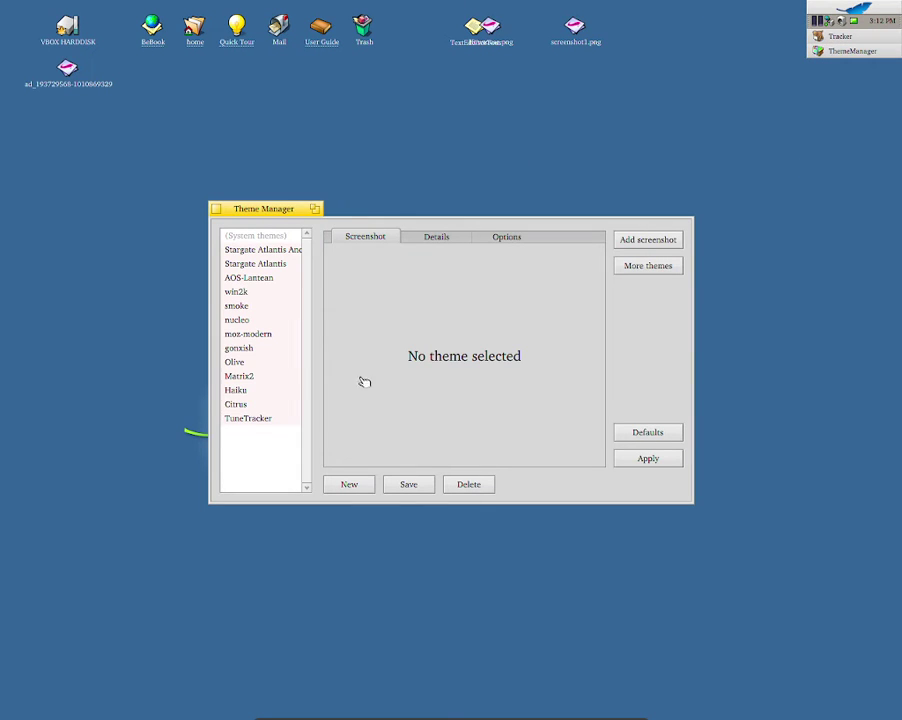
- Try again to add a screenshot to the Haiku theme in the reopened Theme Manager
{"action": "left_click", "coordinate": [266, 378]}
{"action": "left_click", "coordinate": [270, 391]}
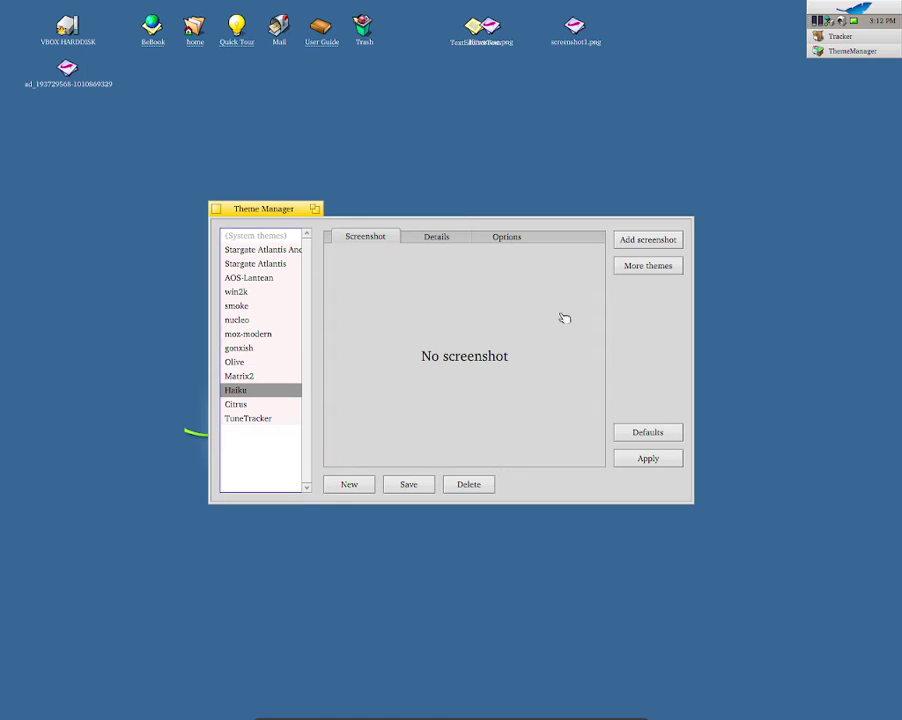
{"action": "left_click", "coordinate": [654, 240]}
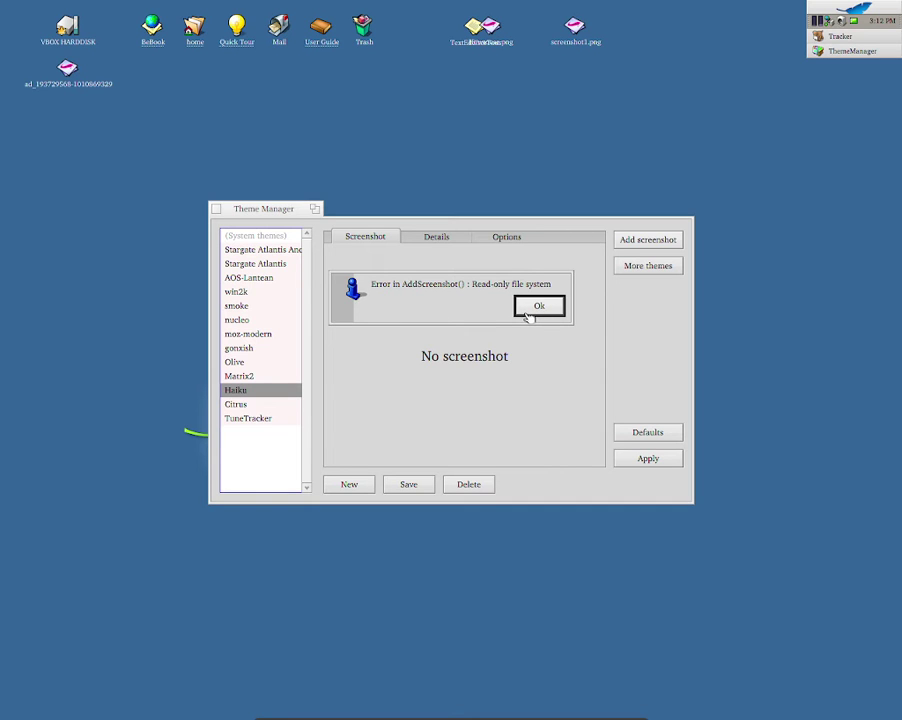
{"action": "left_click", "coordinate": [532, 314]}
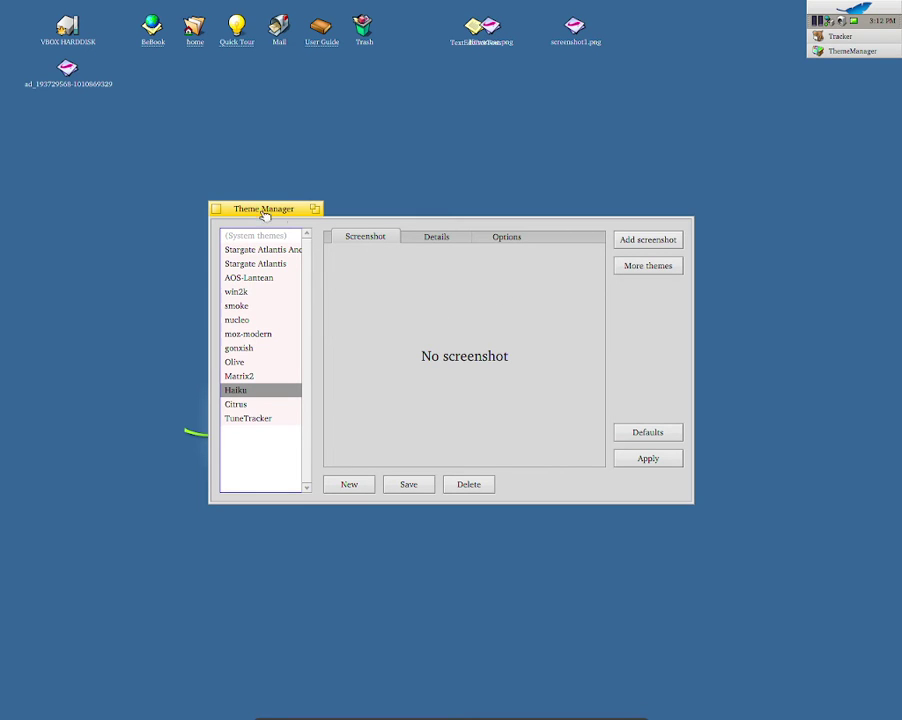
- Look up more themes in HaikuDepot and close it to return to Theme Manager
{"action": "left_click_drag", "start_coordinate": [262, 212], "coordinate": [291, 204]}
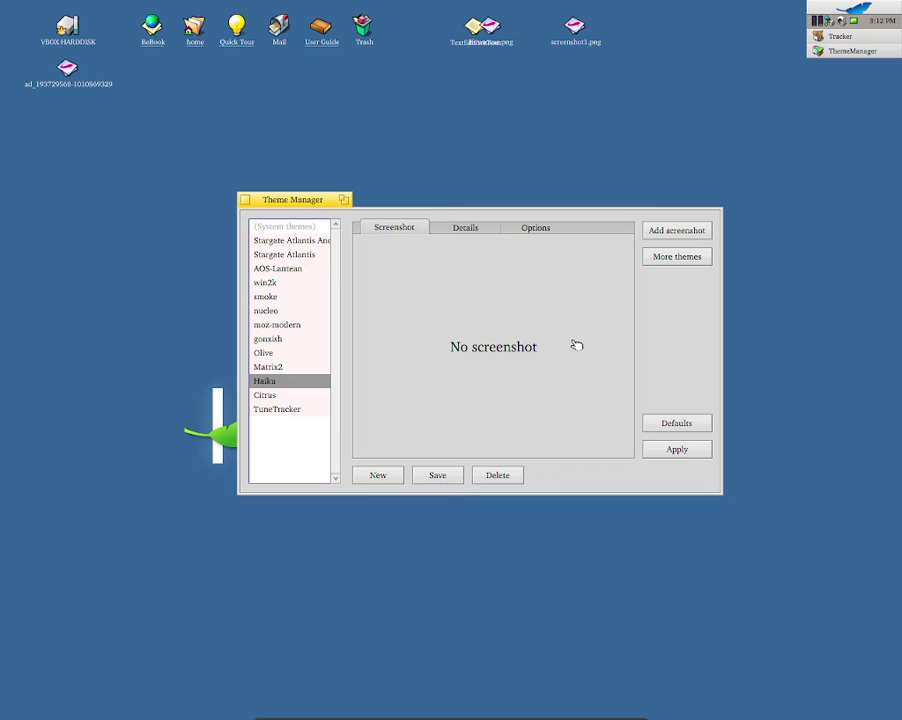
{"action": "left_click", "coordinate": [657, 259]}
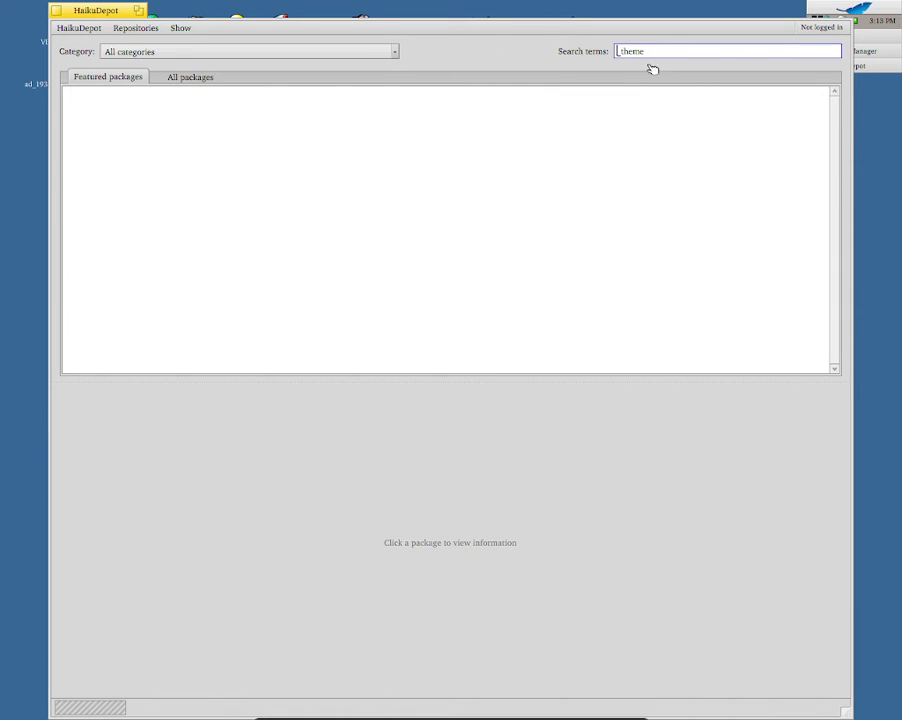
{"action": "type", "text": "_"}
{"action": "left_click", "coordinate": [56, 10]}
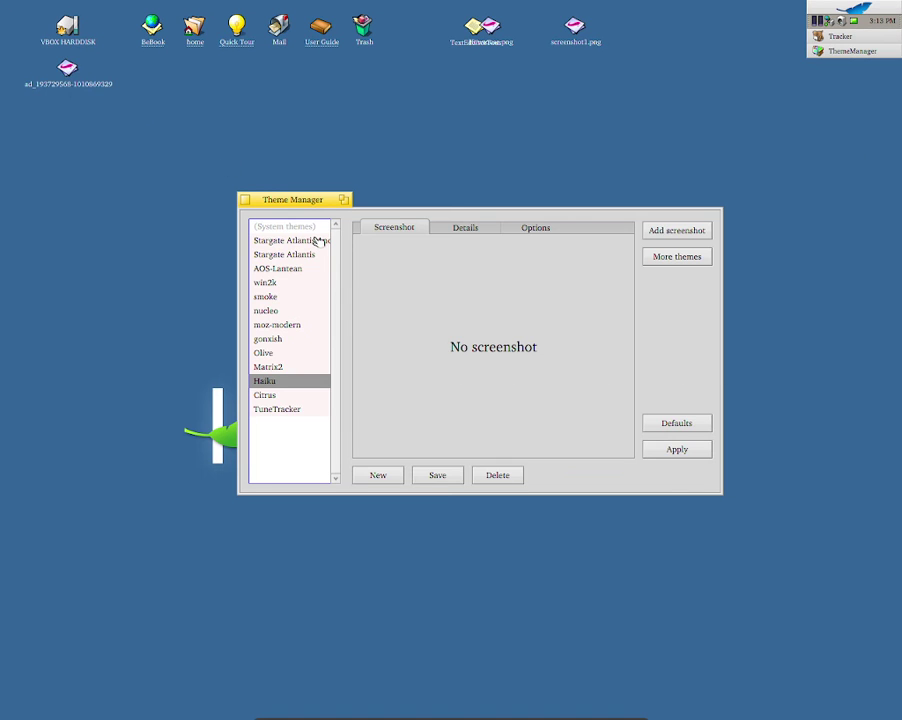
- Apply the Matrix2 theme and reposition the Theme Manager window
{"action": "left_click", "coordinate": [288, 369]}
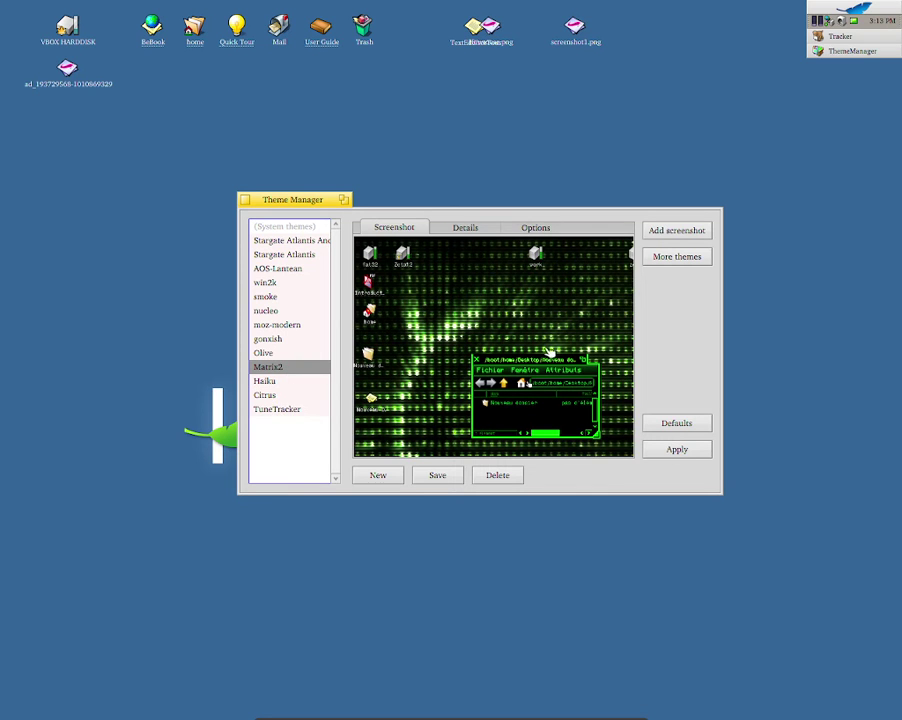
{"action": "left_click", "coordinate": [663, 450]}
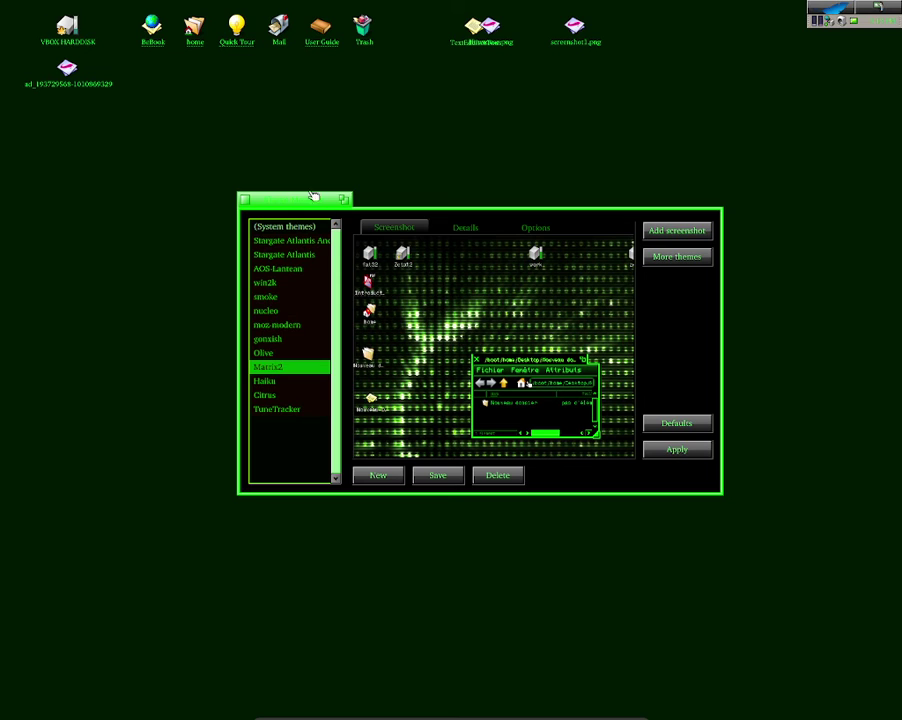
{"action": "left_click_drag", "start_coordinate": [312, 196], "coordinate": [349, 192]}
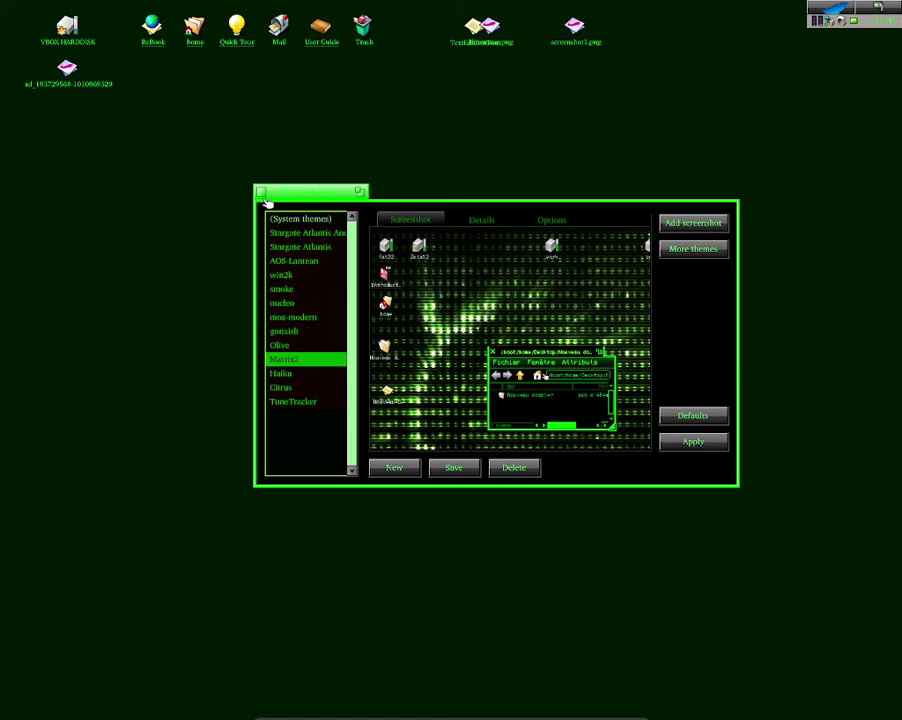
- Close Theme Manager and launch the minesweeper game under the Matrix2 theme
{"action": "left_click", "coordinate": [260, 193]}
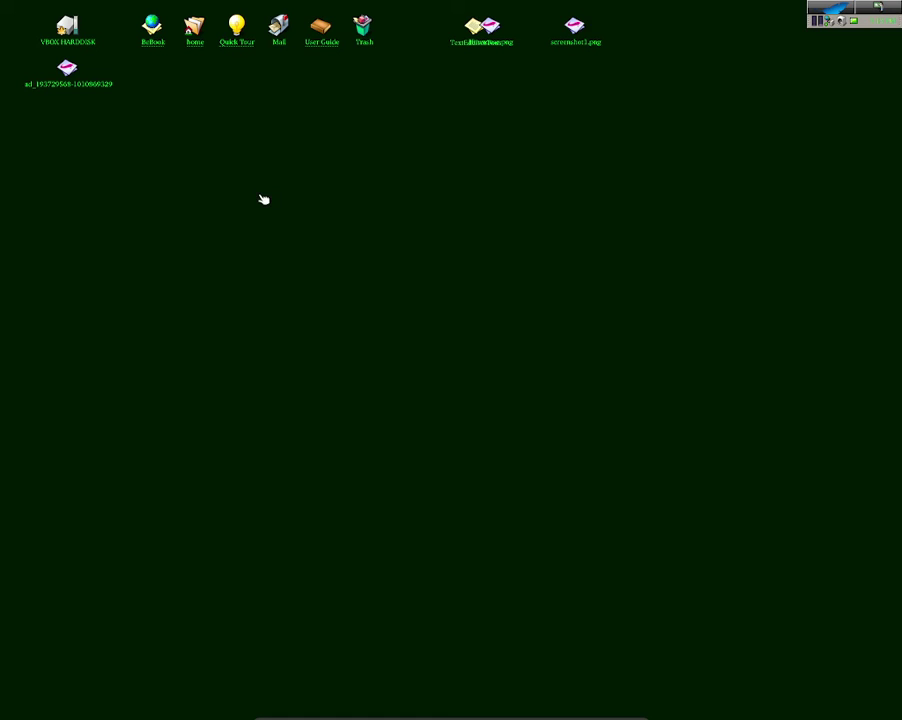
{"action": "left_click", "coordinate": [835, 7]}
{"action": "mouse_move", "coordinate": [866, 166]}
{"action": "mouse_move", "coordinate": [848, 140]}
{"action": "left_click", "coordinate": [778, 163]}
- Uncover cells across the minefield until the round ends and start a new game
{"action": "left_click", "coordinate": [186, 175]}
{"action": "left_click", "coordinate": [155, 158]}
{"action": "left_click", "coordinate": [85, 123]}
{"action": "left_click", "coordinate": [119, 191]}
{"action": "left_click", "coordinate": [136, 208]}
{"action": "left_click", "coordinate": [170, 225]}
{"action": "left_click", "coordinate": [153, 208]}
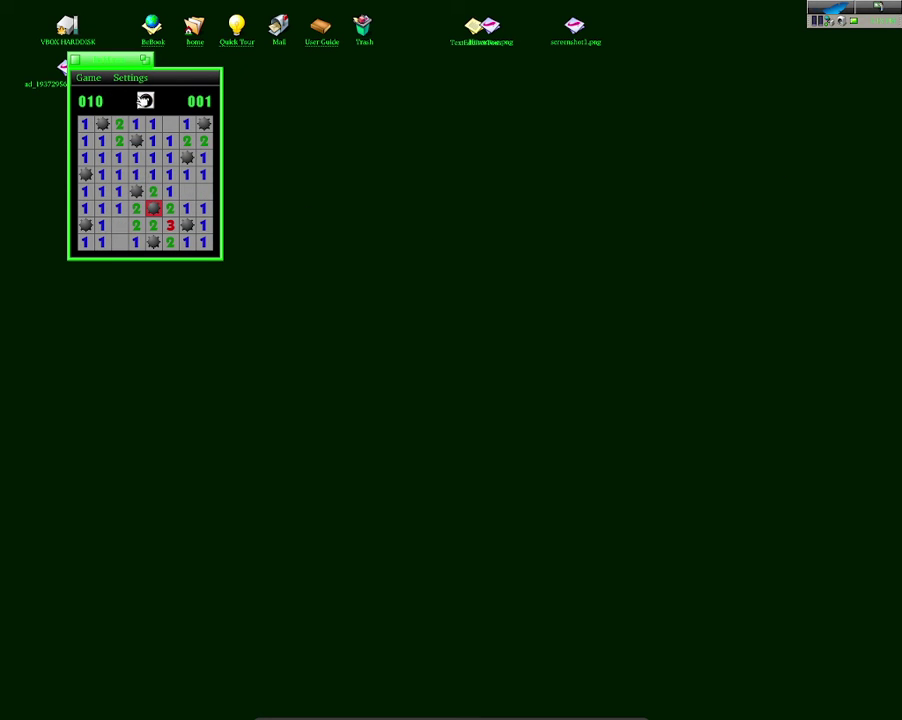
{"action": "left_click", "coordinate": [145, 100]}
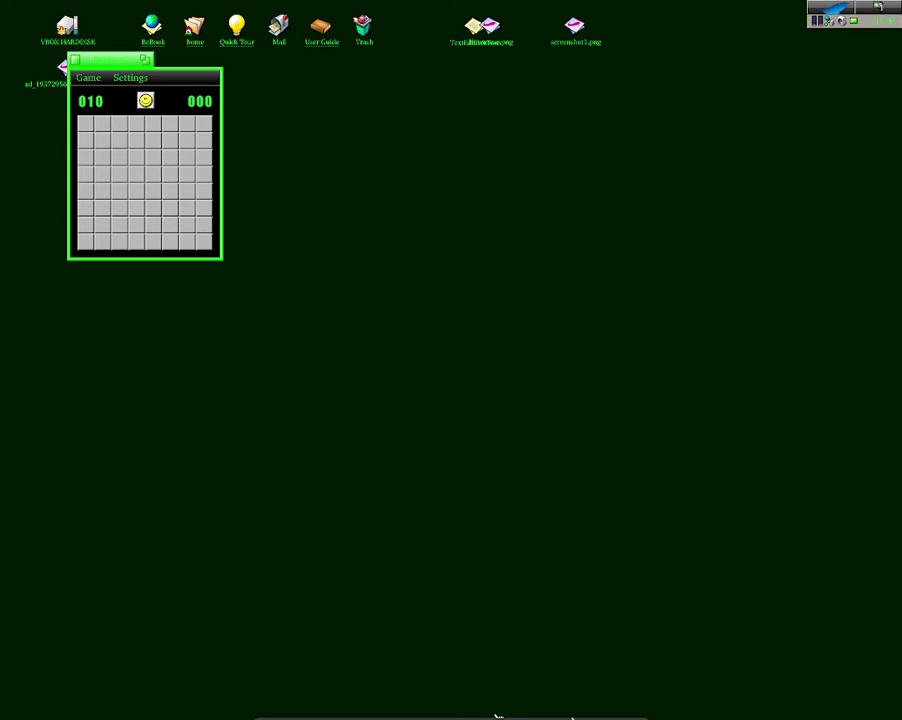
- Leave the virtual machine's full-screen view and switch to OBS on the host desktop
{"action": "left_click", "coordinate": [614, 711]}
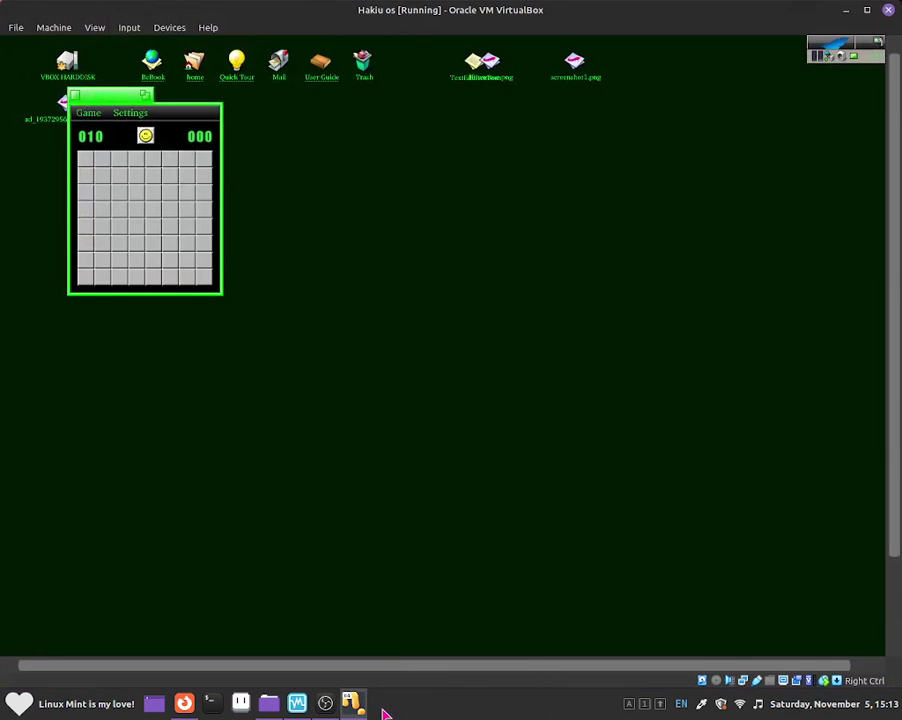
{"action": "left_click", "coordinate": [324, 704]}
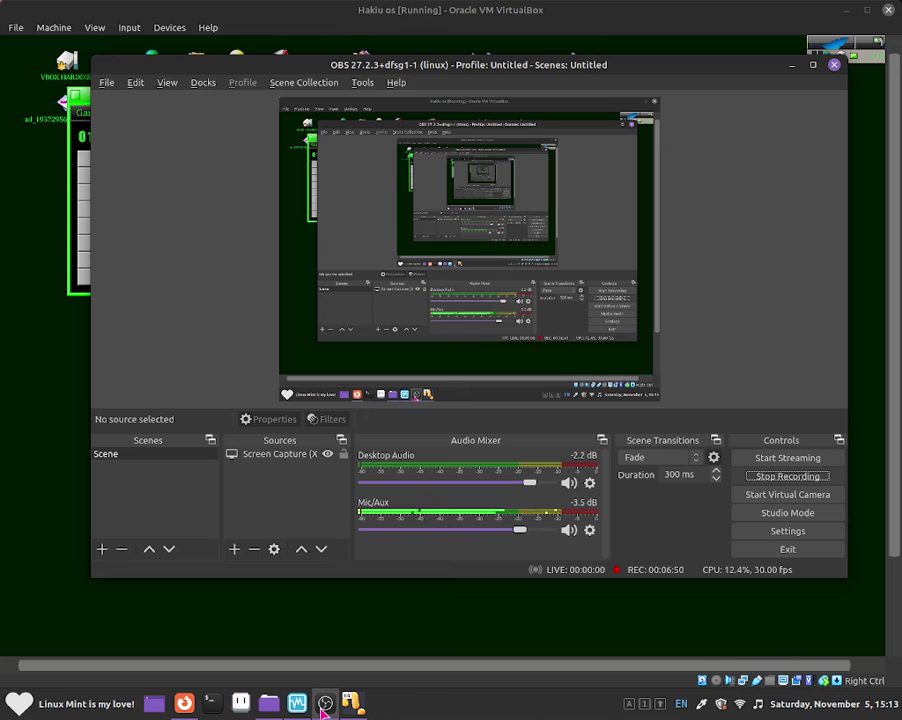